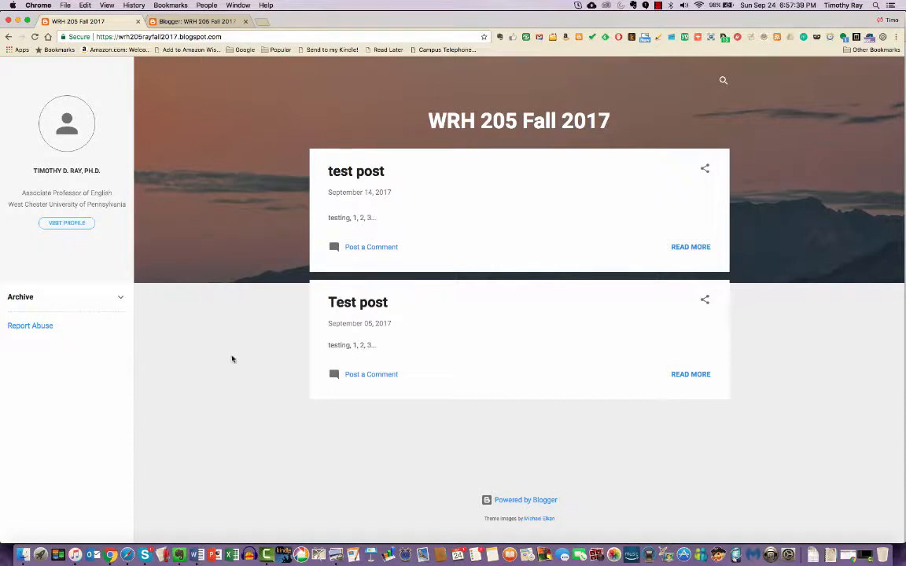
# Open the theme gallery of the WRH 205 Fall 2017 blog's dashboard and look through the available themes from Contempo to Travel
pyautogui.click(187, 21)
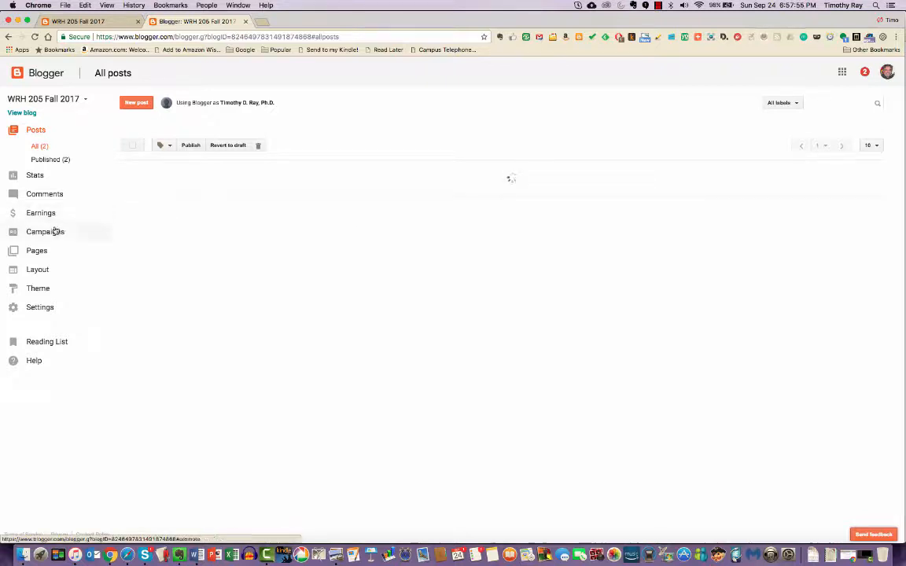
pyautogui.click(37, 289)
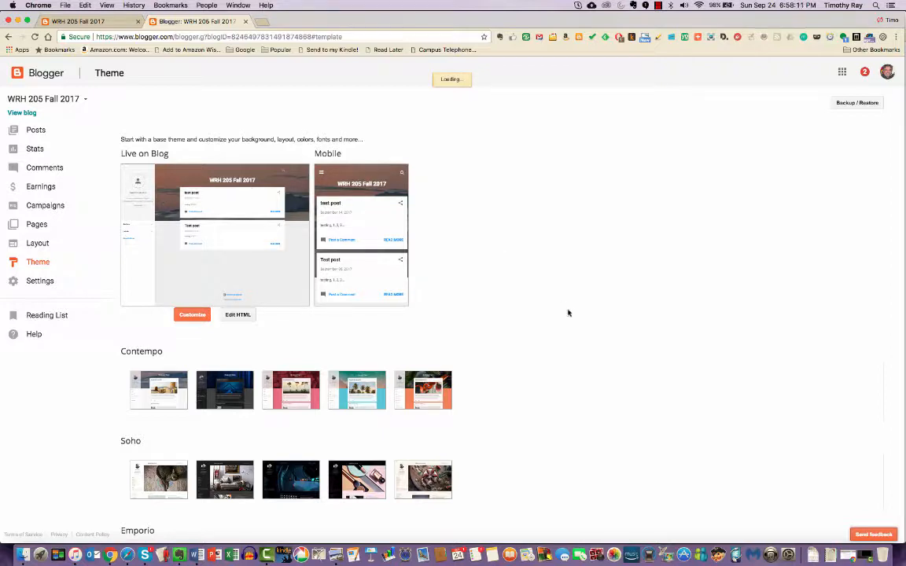
pyautogui.scroll(-3, 569, 313)
pyautogui.scroll(3, 569, 313)
pyautogui.scroll(-5, 558, 328)
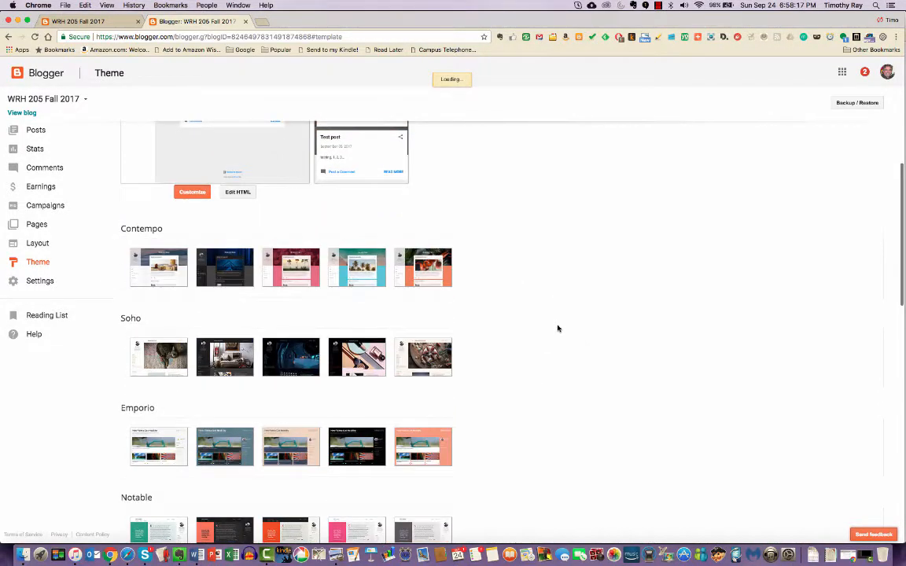
pyautogui.scroll(-1, 558, 329)
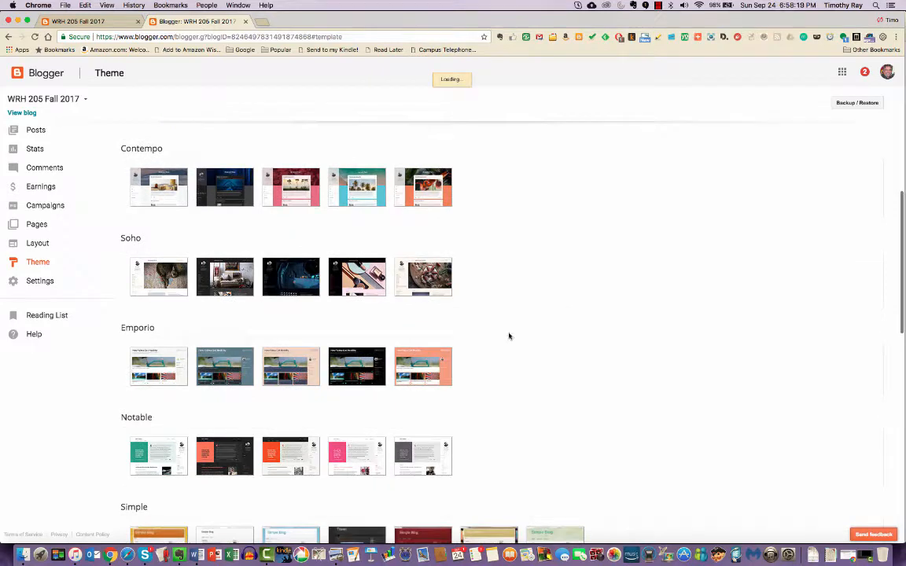
pyautogui.scroll(-1, 509, 340)
pyautogui.scroll(-6, 512, 344)
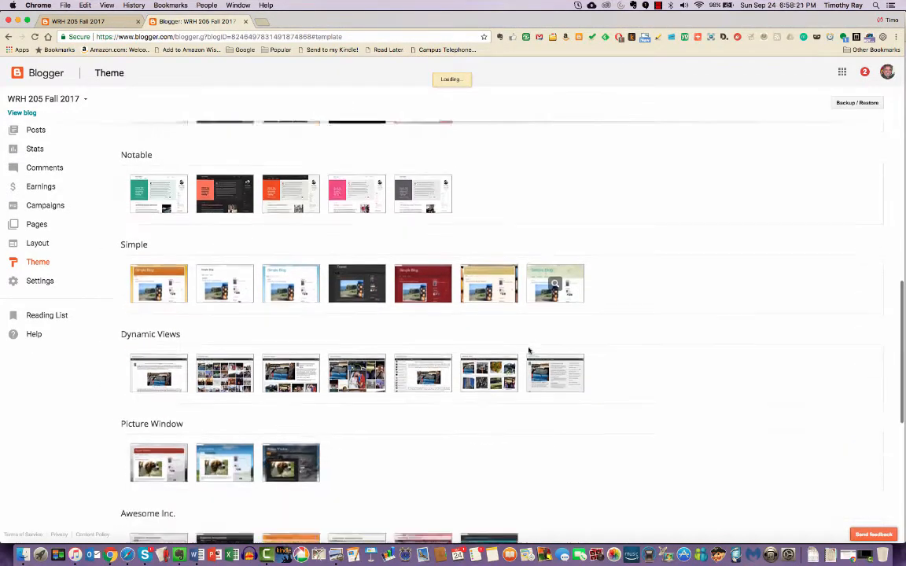
pyautogui.scroll(-2, 581, 398)
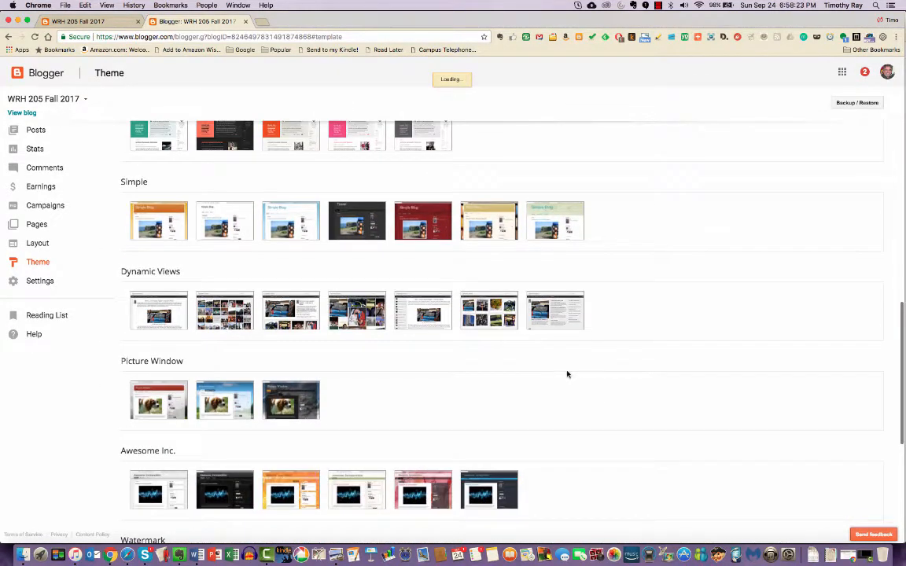
pyautogui.scroll(-1, 565, 378)
pyautogui.scroll(-3, 564, 379)
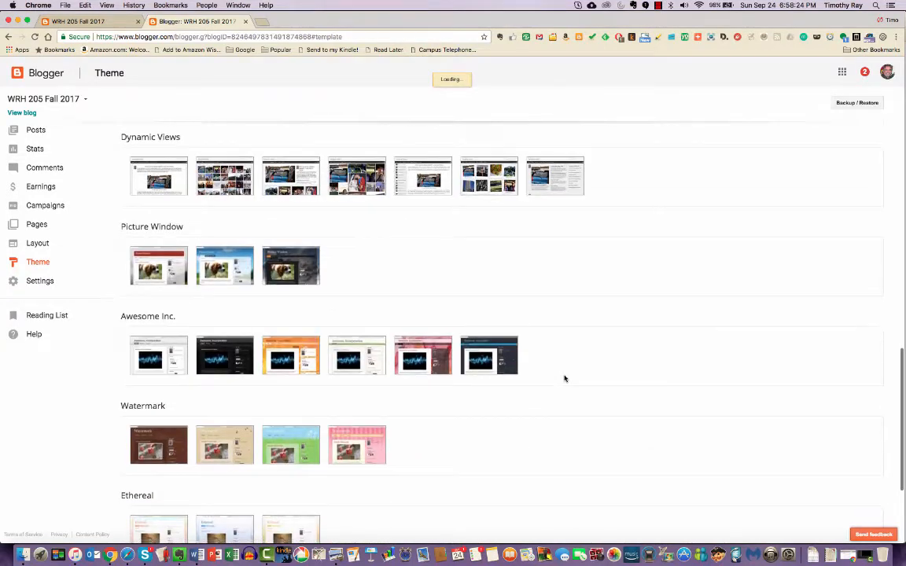
pyautogui.scroll(-2, 564, 379)
pyautogui.scroll(-2, 564, 379)
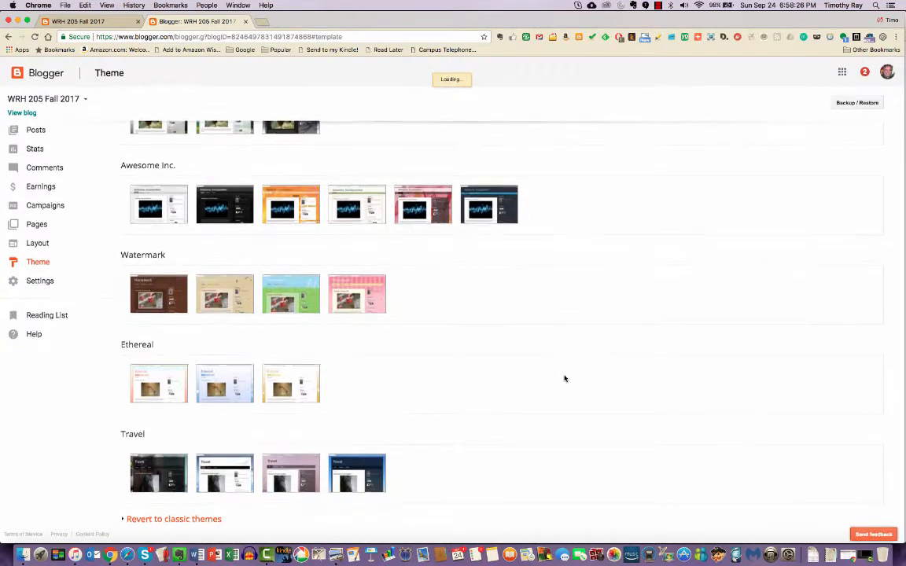
# Apply the Simple theme variant with the bookshelf background to the blog, accept the gadget notice and check the live blog
pyautogui.scroll(7, 564, 379)
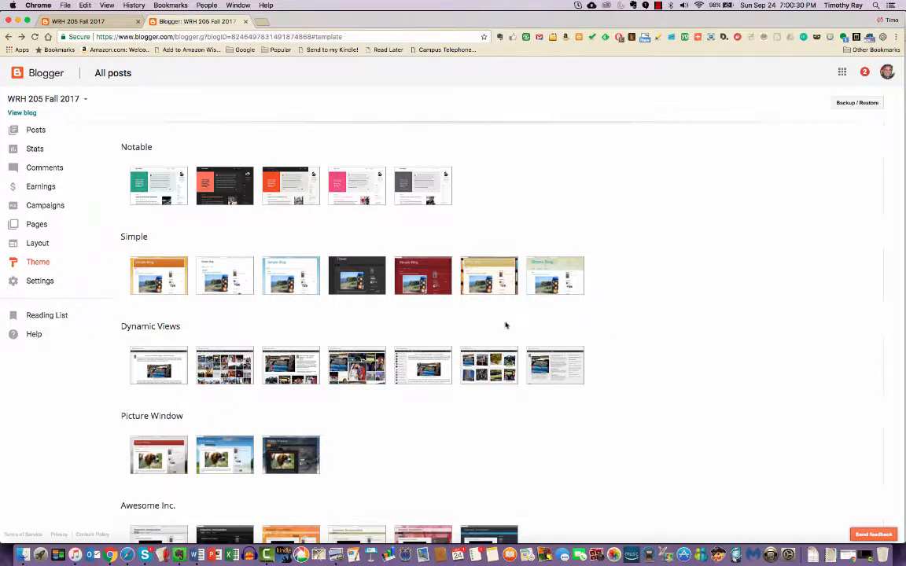
pyautogui.click(489, 280)
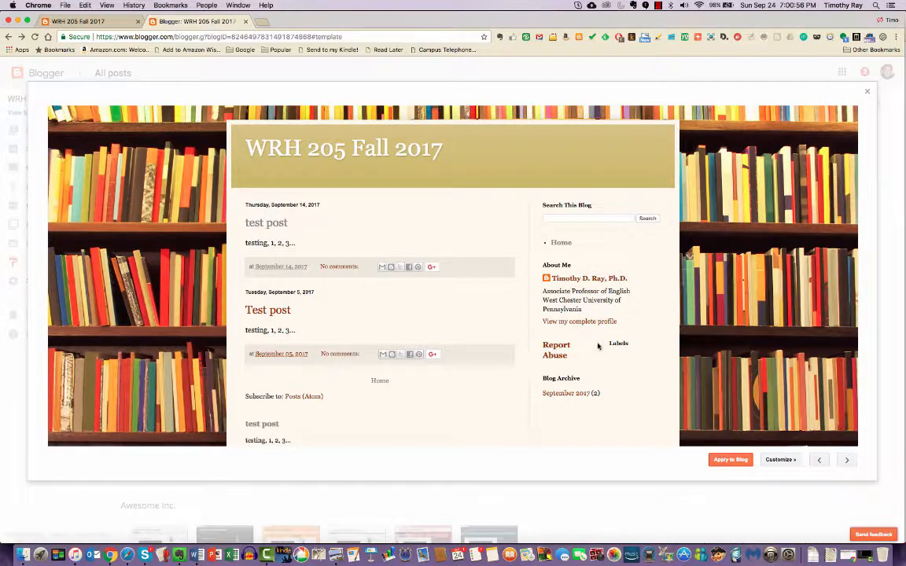
pyautogui.click(730, 461)
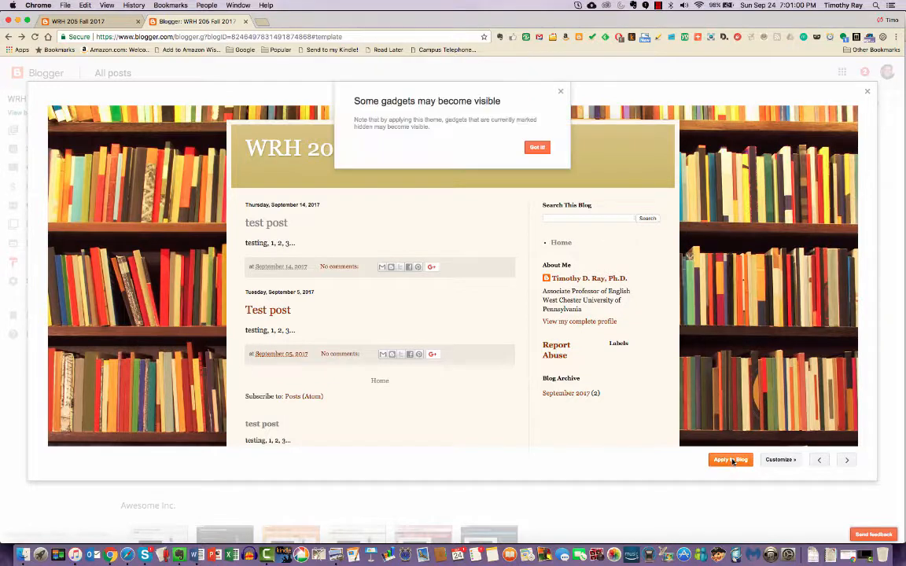
pyautogui.click(538, 149)
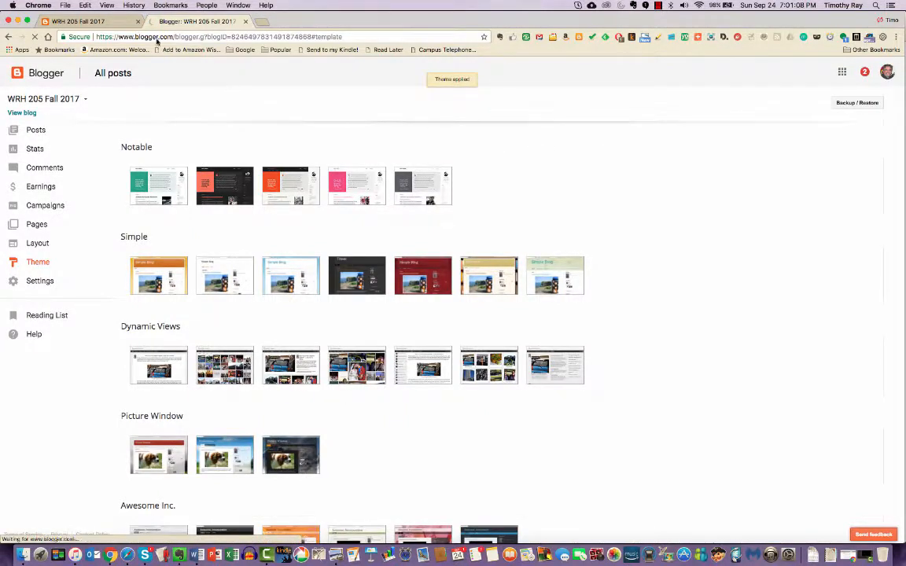
pyautogui.click(83, 21)
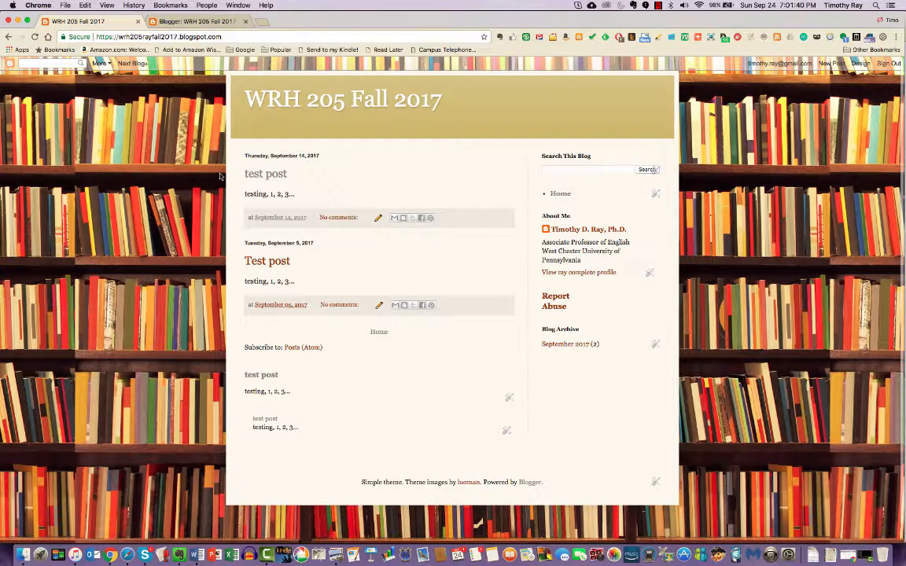
# Return to the blog's dashboard, open the live theme for customization and browse the theme families in the Theme Designer
pyautogui.click(191, 22)
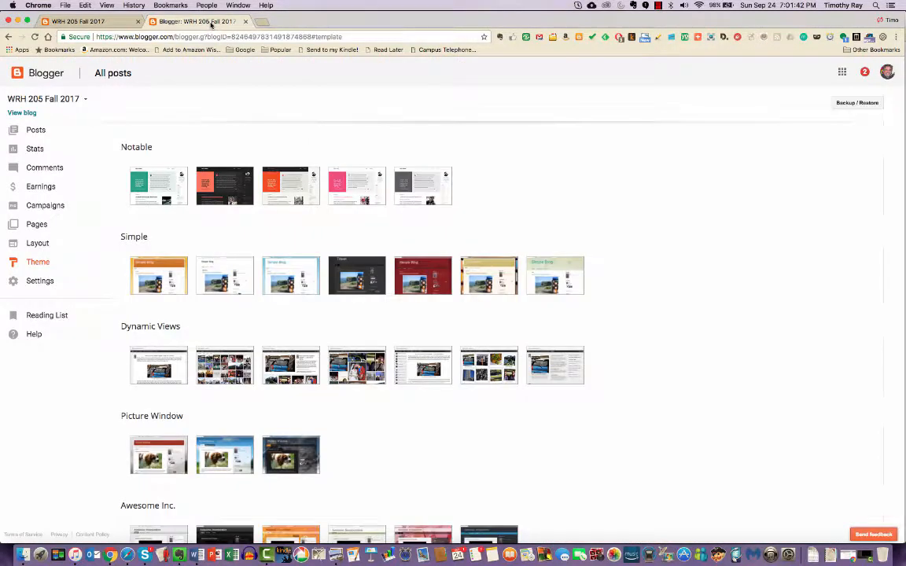
pyautogui.scroll(10, 497, 196)
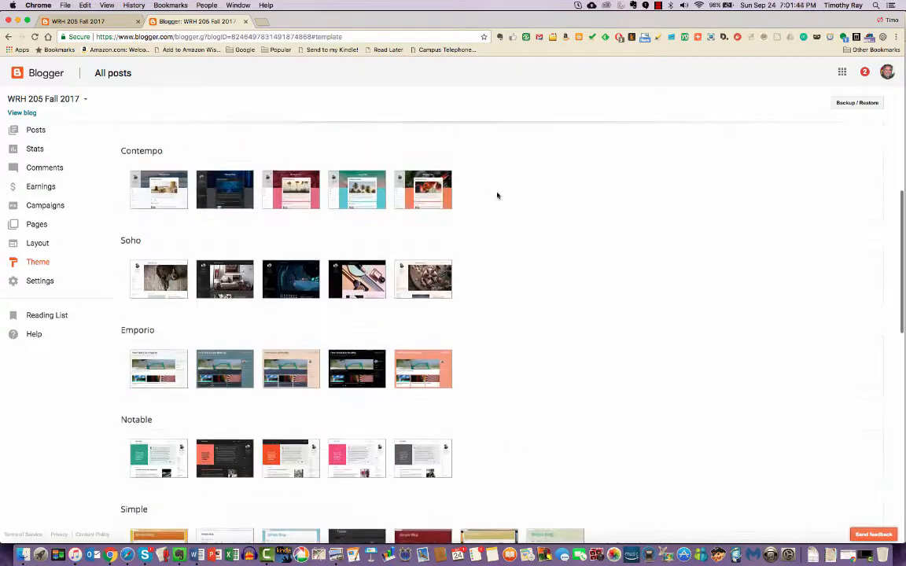
pyautogui.scroll(2, 497, 196)
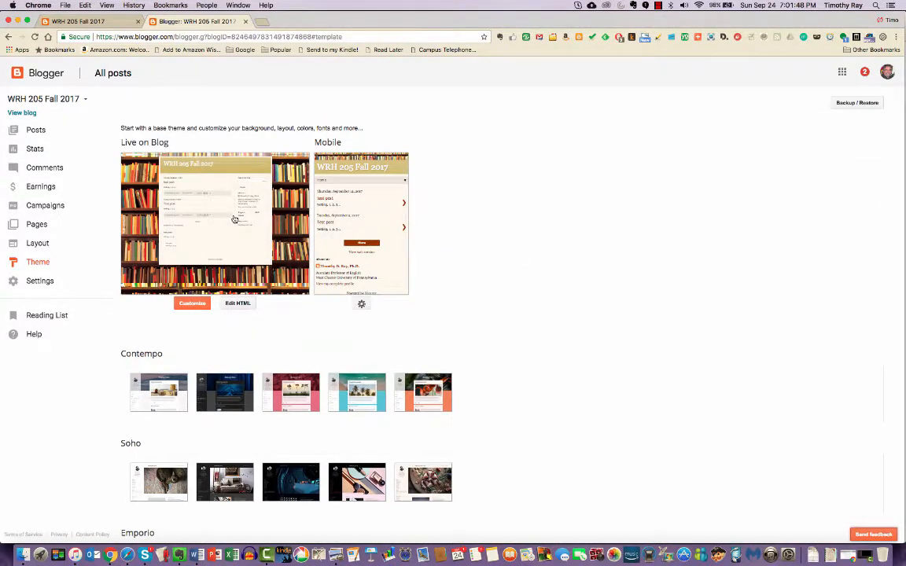
pyautogui.click(194, 306)
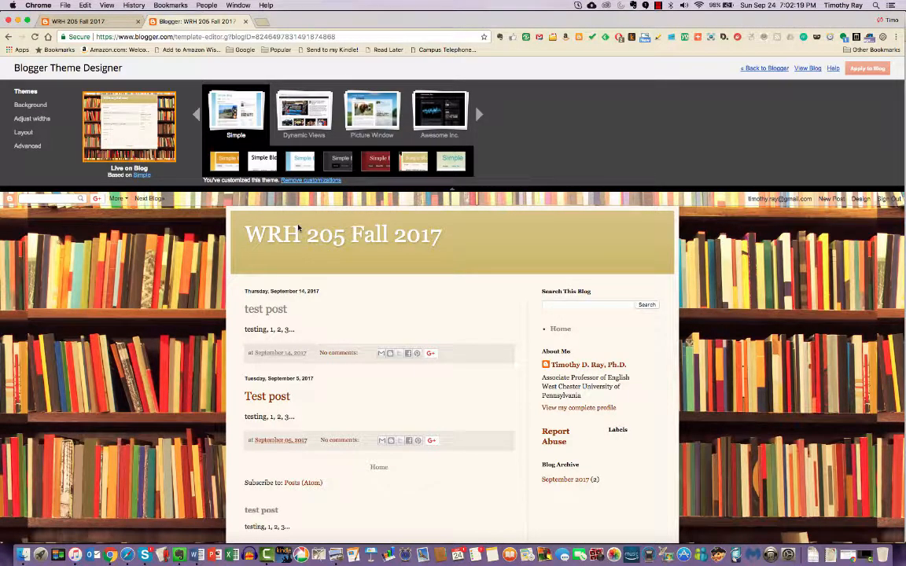
pyautogui.click(479, 115)
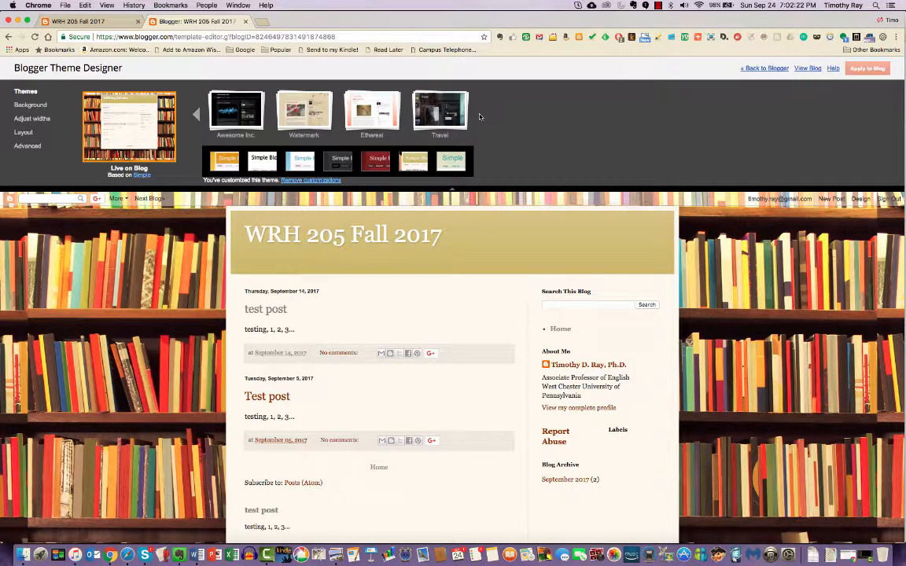
pyautogui.click(197, 115)
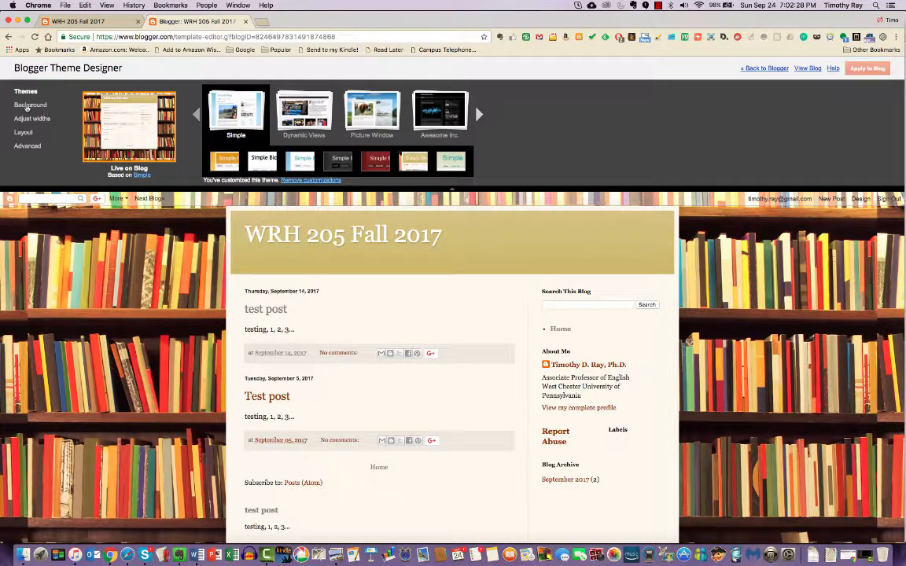
# Review the Theme Designer's background, width, layout and advanced options without changing them
pyautogui.click(27, 107)
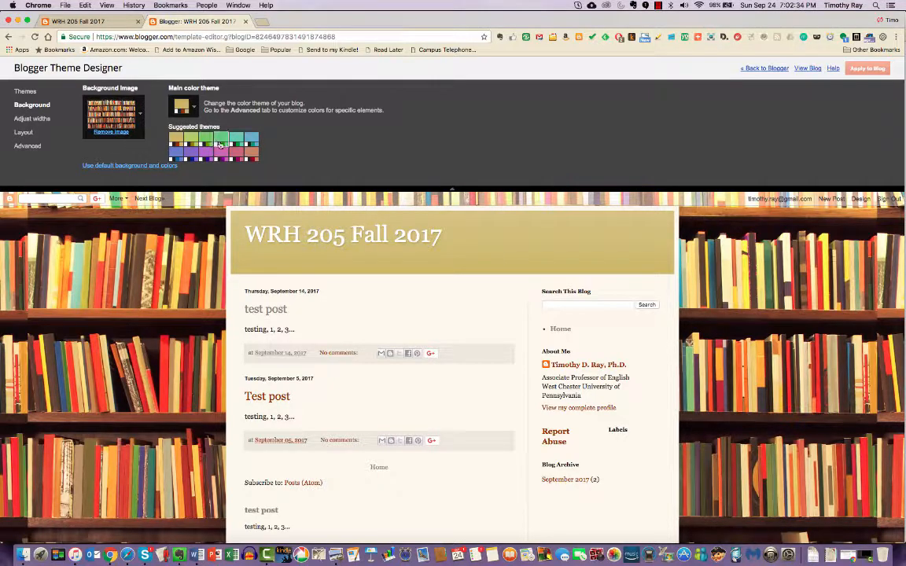
pyautogui.click(40, 120)
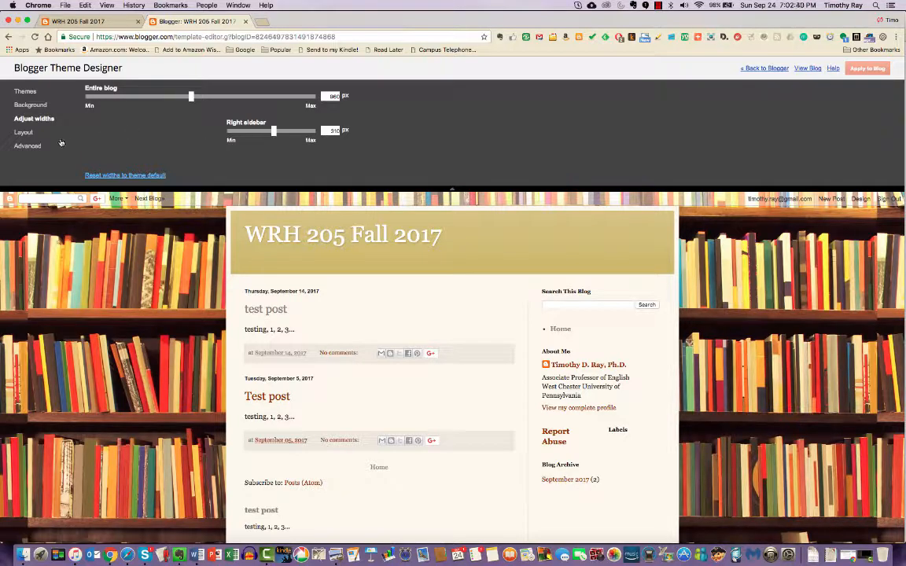
pyautogui.click(23, 133)
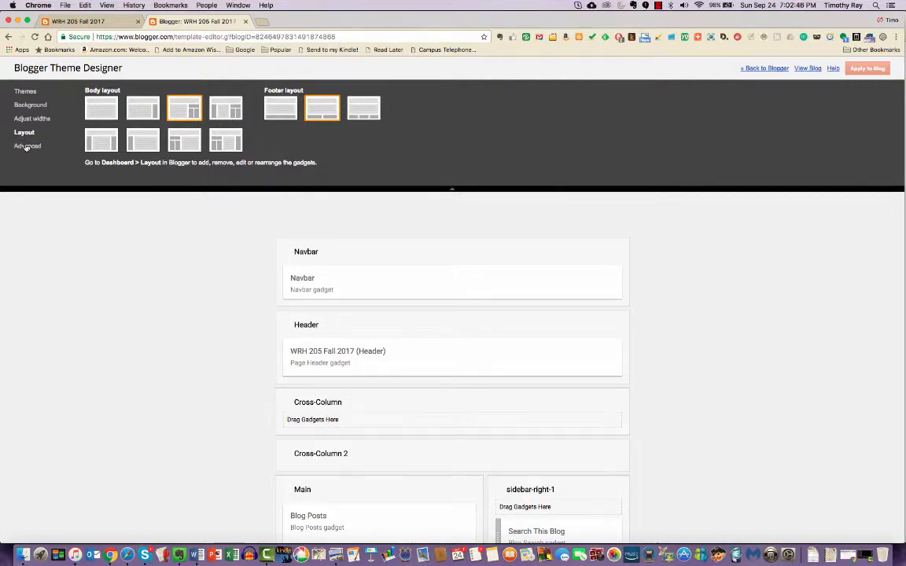
pyautogui.click(28, 146)
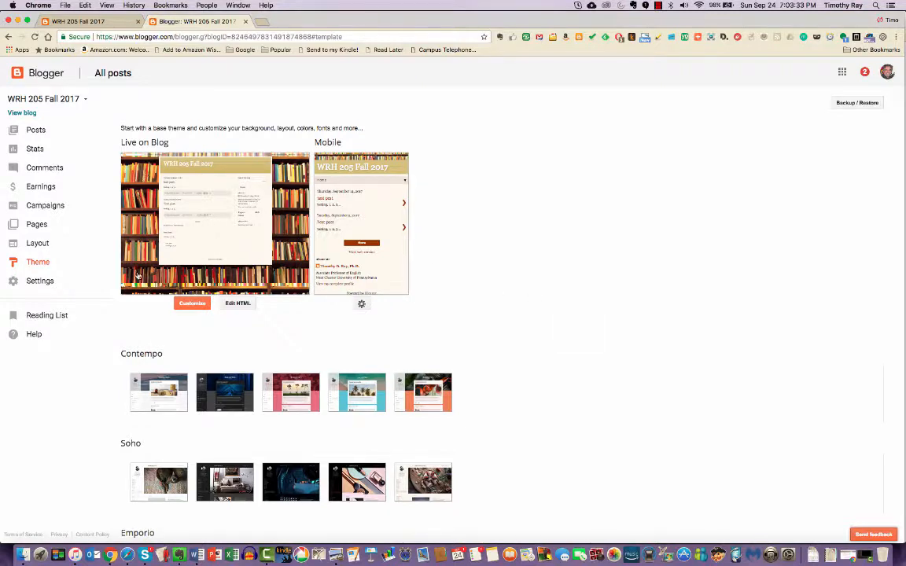
# Review the blog's basic settings and compare the title and description with the header on the live blog
pyautogui.click(41, 282)
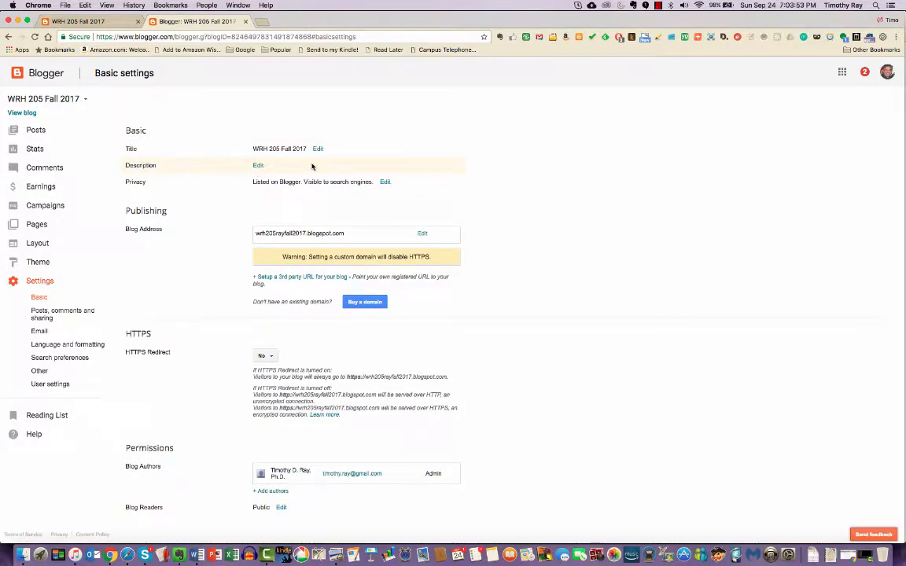
pyautogui.click(101, 22)
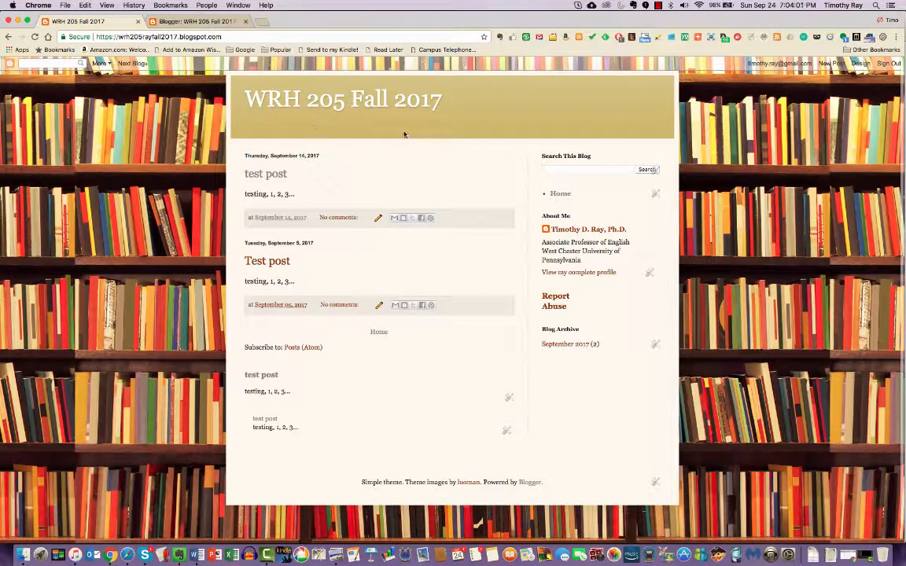
pyautogui.click(211, 23)
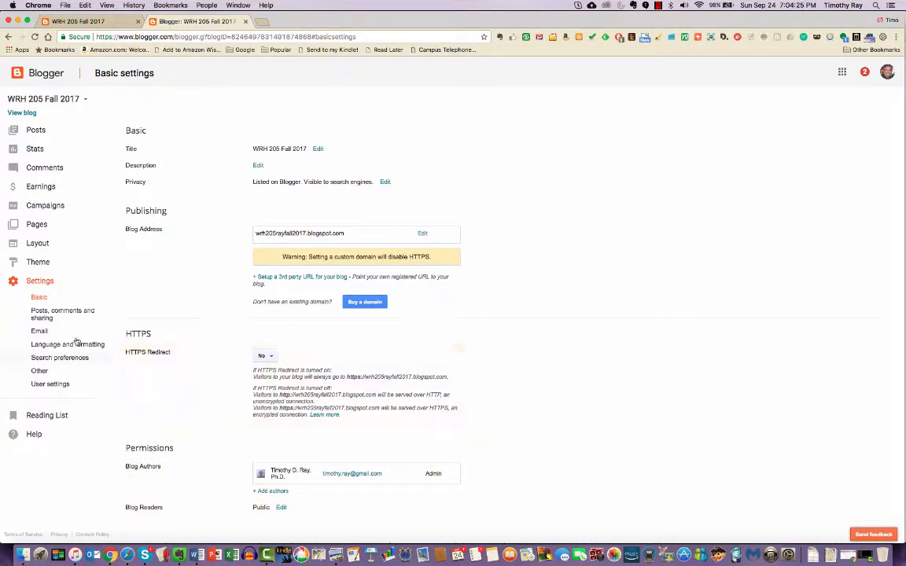
# Examine the blog's posts, comments and sharing settings, including who can comment, moderation and word verification
pyautogui.click(49, 316)
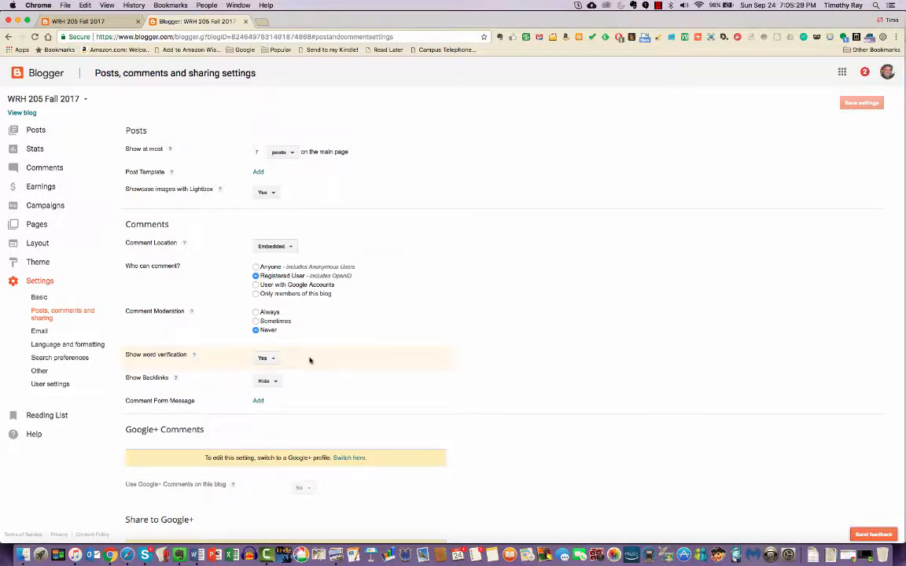
pyautogui.scroll(-3, 313, 363)
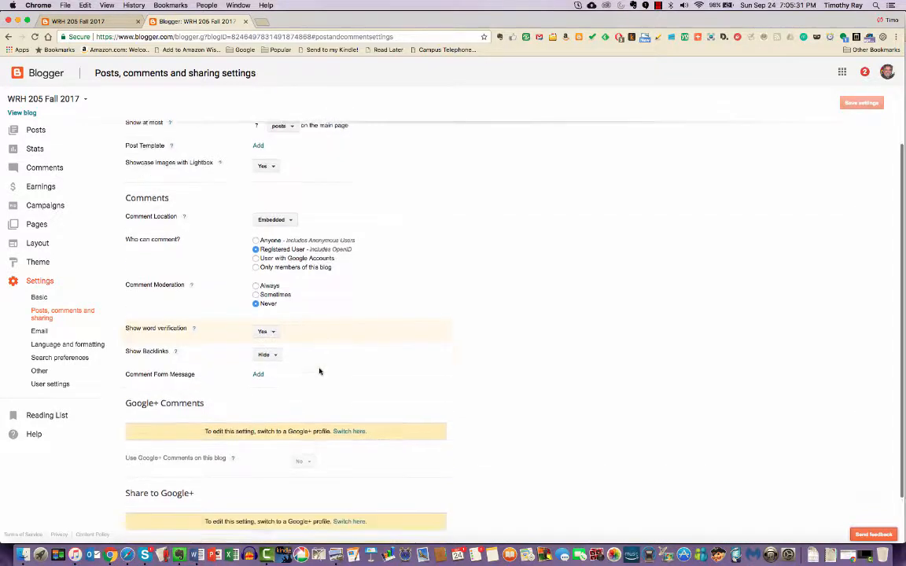
pyautogui.scroll(3, 314, 367)
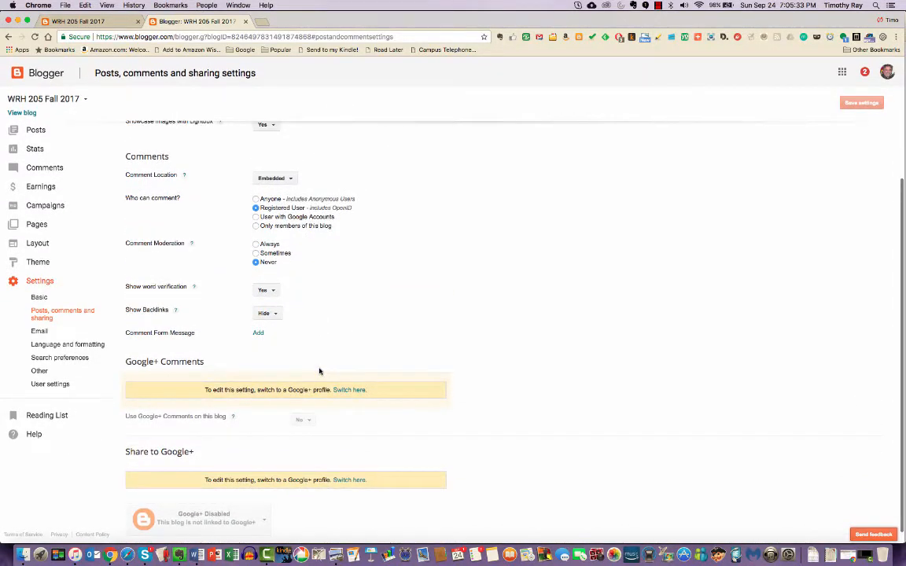
# Look through the blog's email, language and formatting, search preferences, other and user settings
pyautogui.click(38, 331)
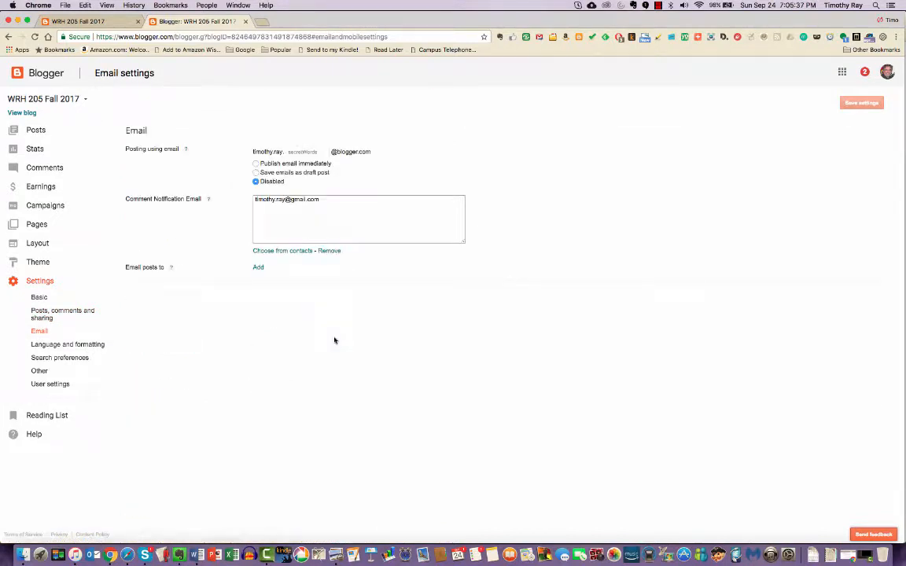
pyautogui.click(69, 348)
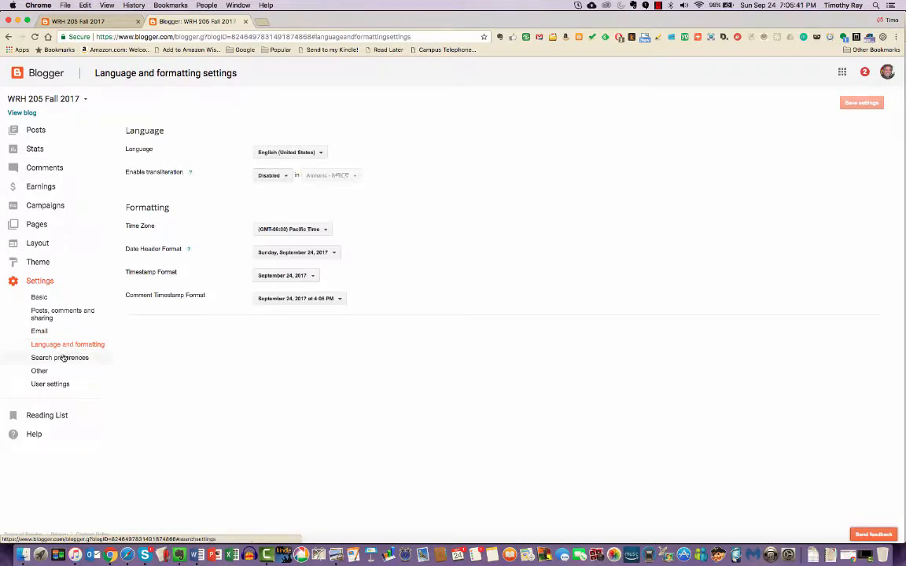
pyautogui.click(61, 359)
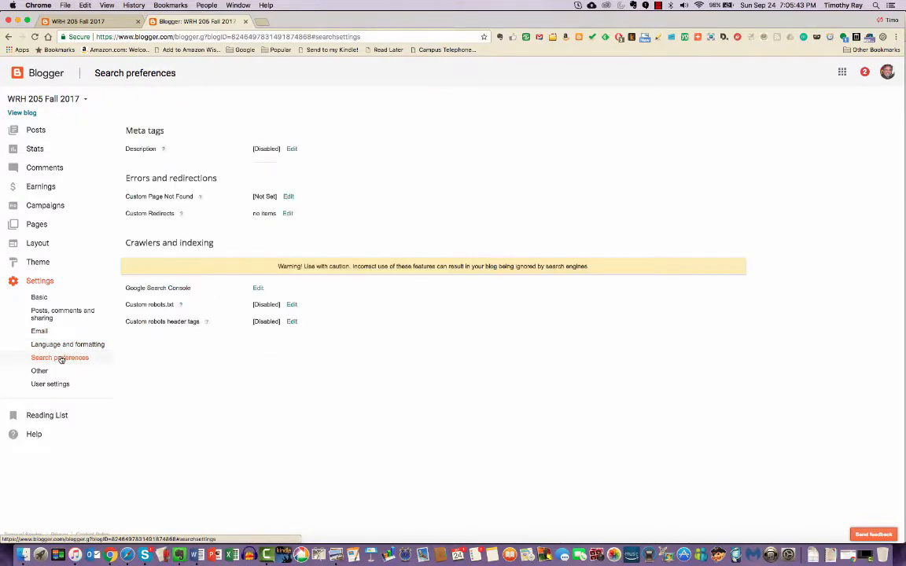
pyautogui.click(41, 372)
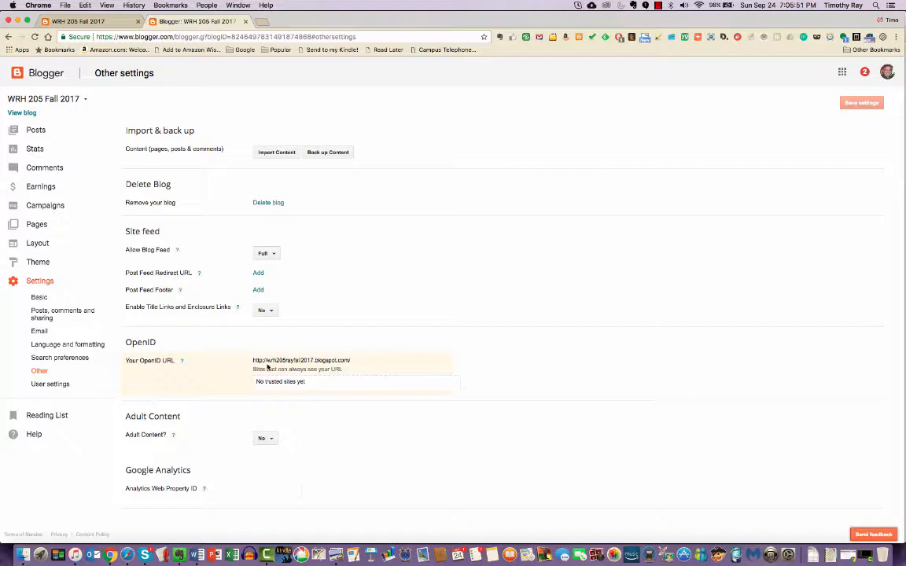
pyautogui.click(48, 385)
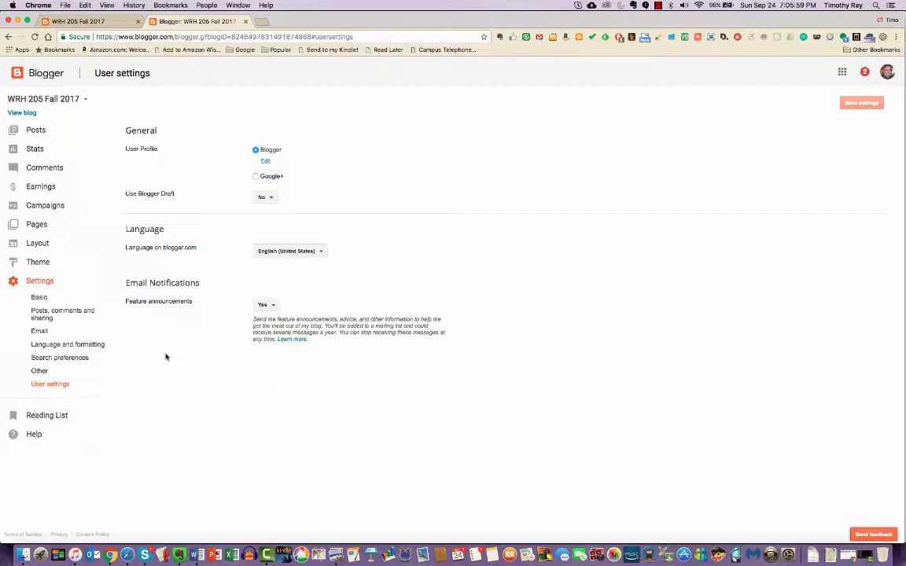
# Examine the blog's layout from the navbar and header through the main column and sidebars to the footer sections
pyautogui.click(37, 262)
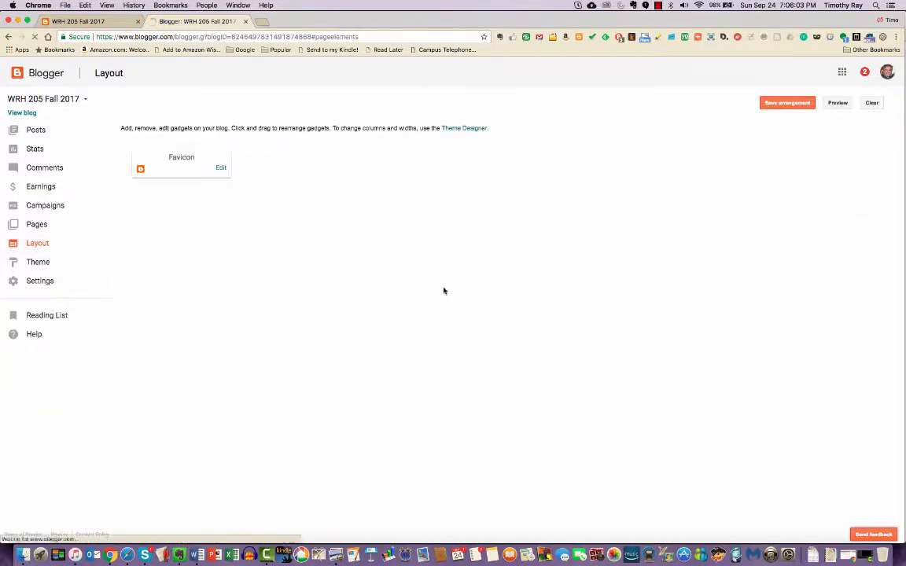
pyautogui.scroll(-2, 667, 360)
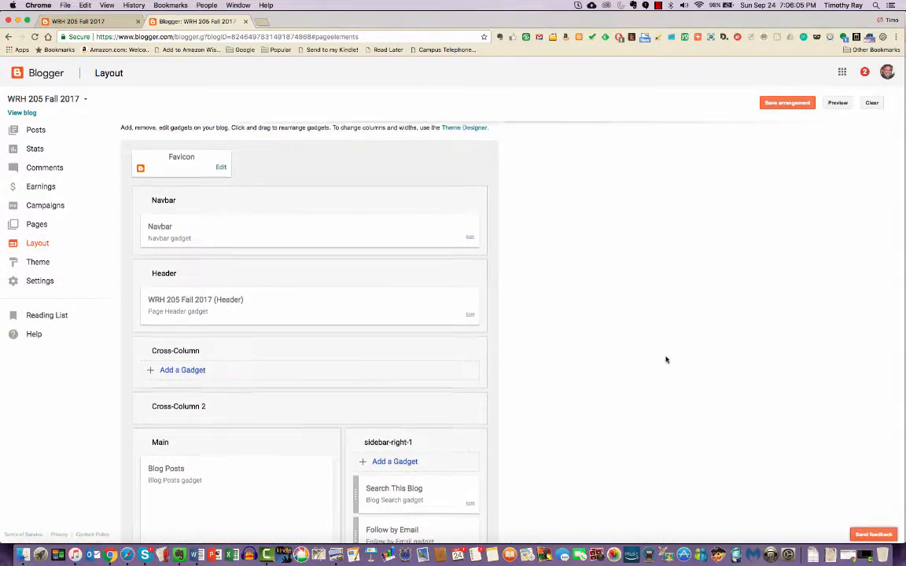
pyautogui.scroll(-5, 666, 360)
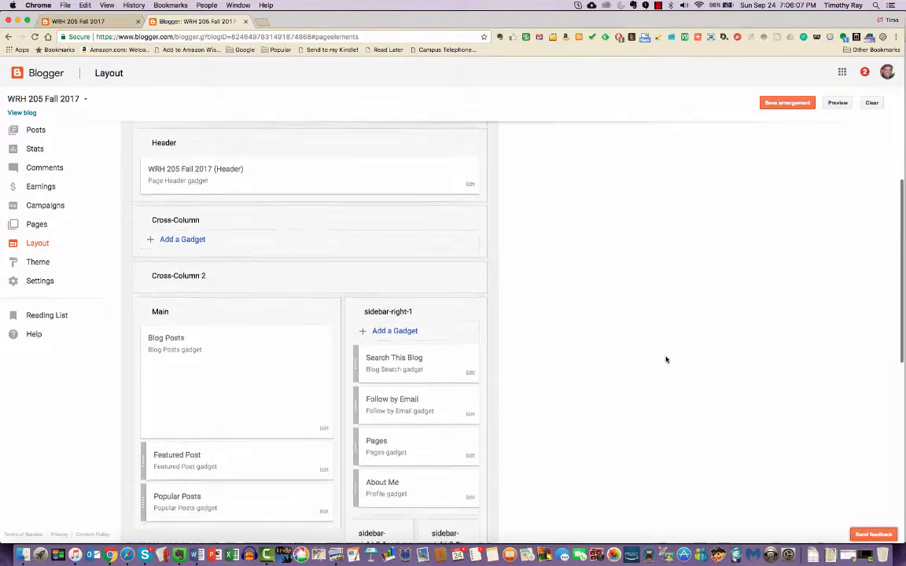
pyautogui.scroll(-10, 666, 360)
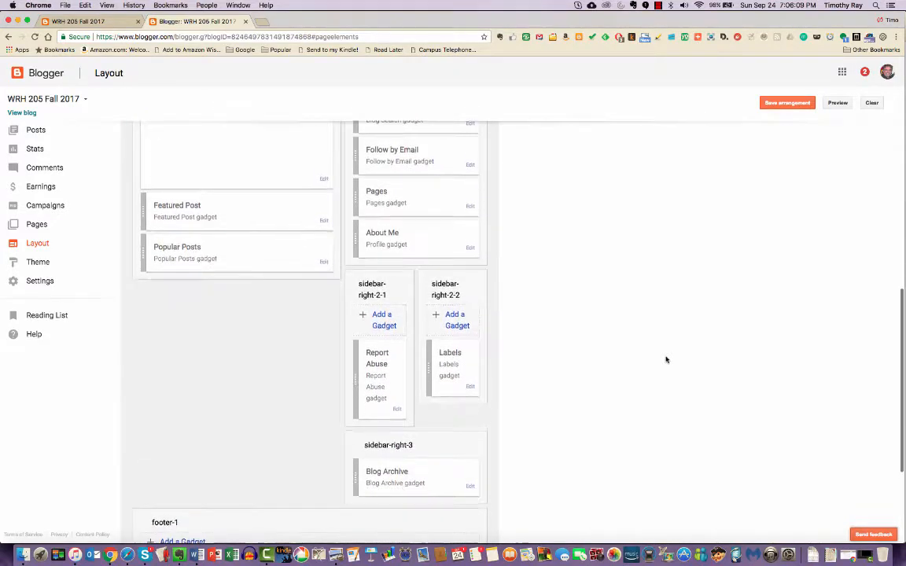
pyautogui.scroll(-4, 666, 359)
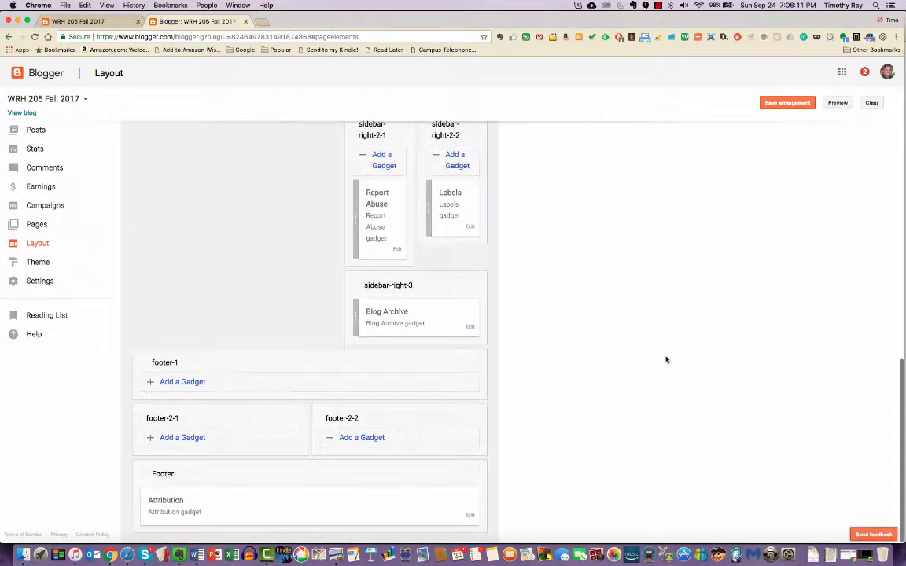
pyautogui.scroll(2, 666, 360)
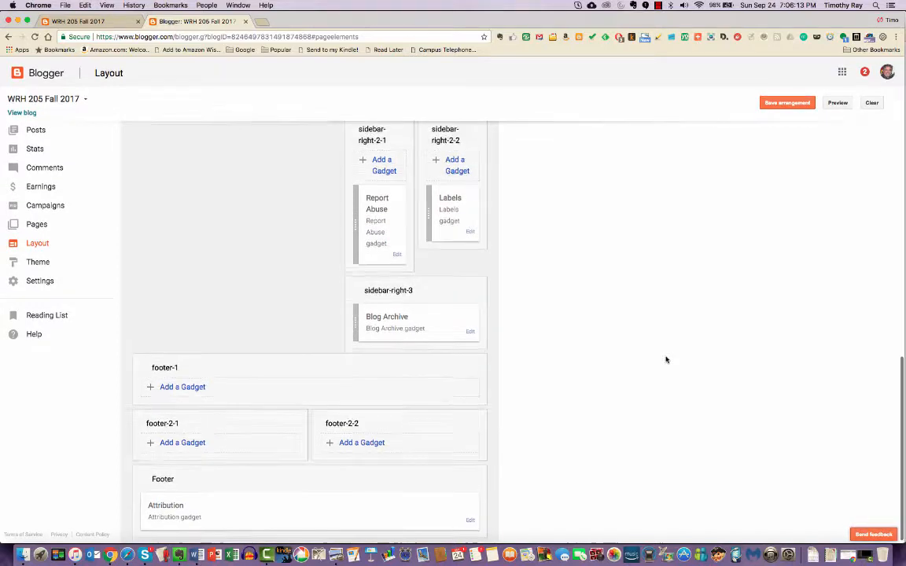
pyautogui.scroll(-2, 666, 359)
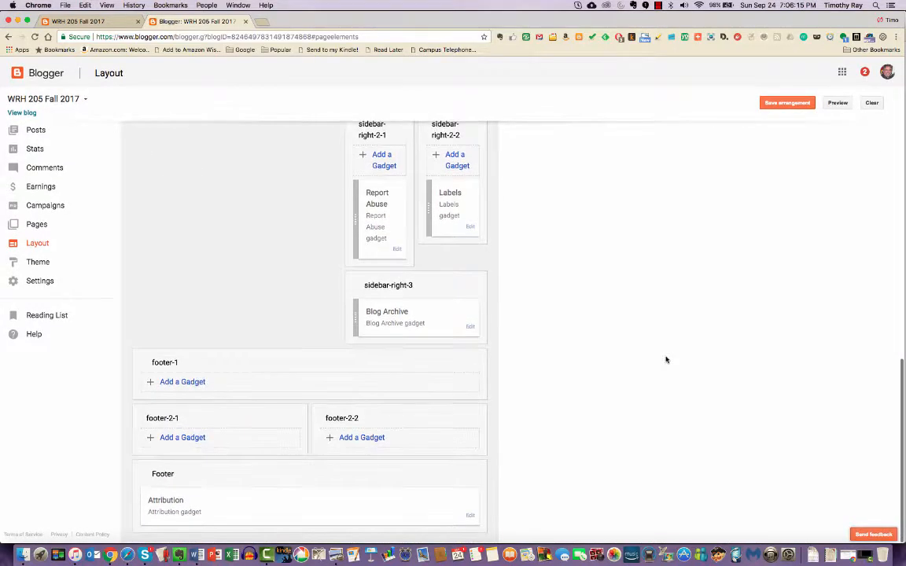
pyautogui.scroll(4, 666, 359)
pyautogui.scroll(3, 666, 360)
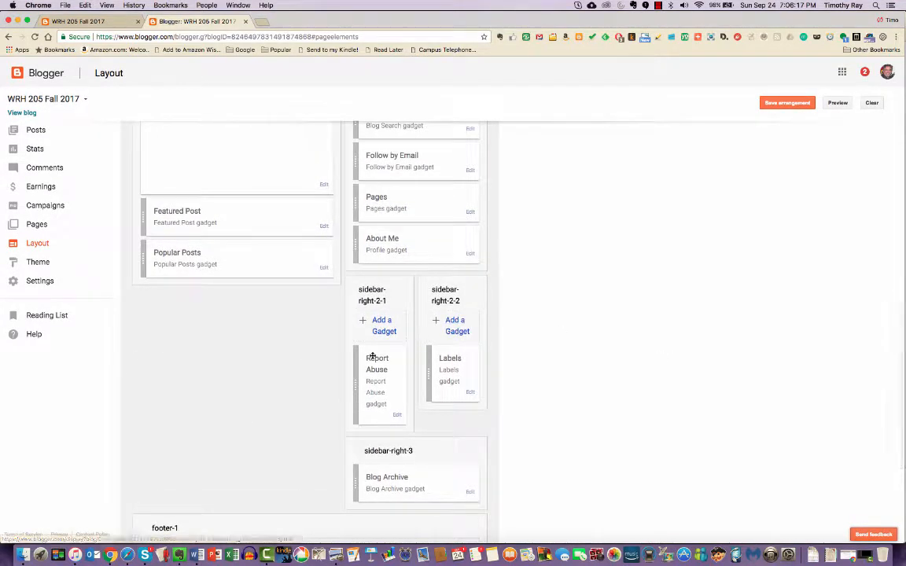
pyautogui.scroll(8, 588, 383)
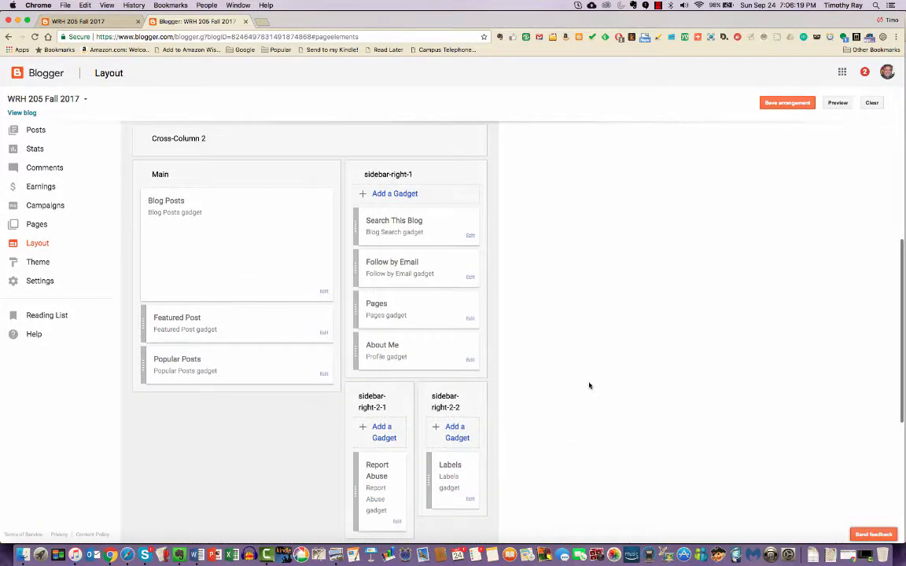
# Move the About Me profile gadget to the top of the sidebar-right-1 section, above Search This Blog
pyautogui.scroll(-1, 589, 386)
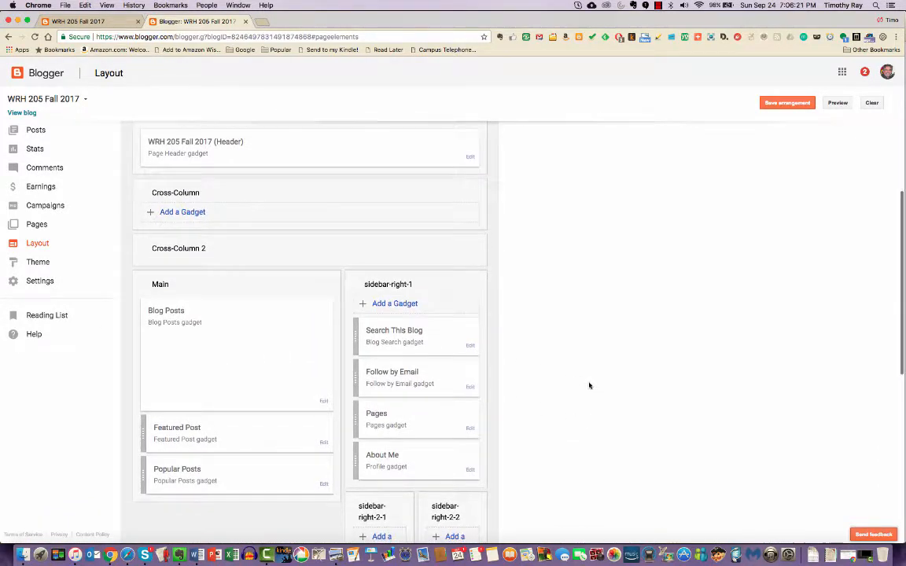
pyautogui.scroll(1, 589, 386)
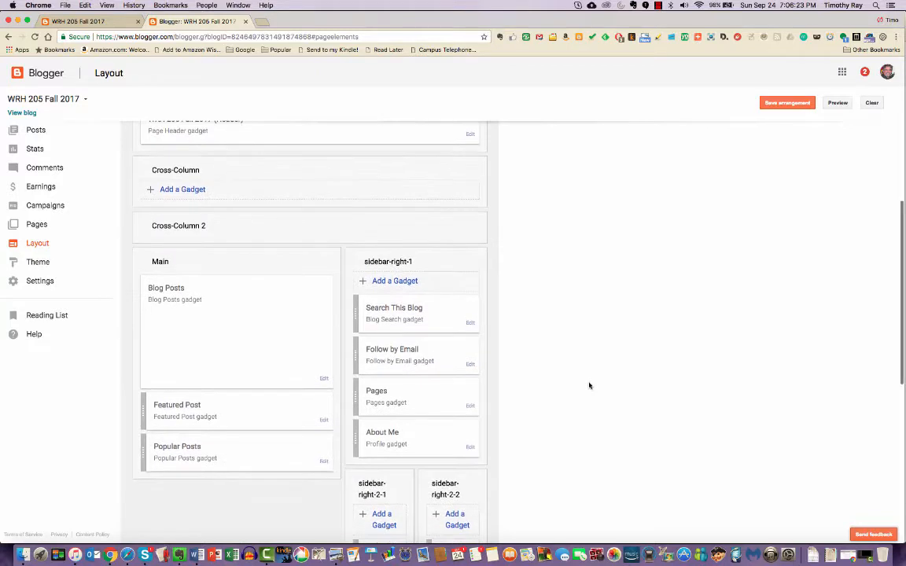
pyautogui.scroll(-2, 589, 386)
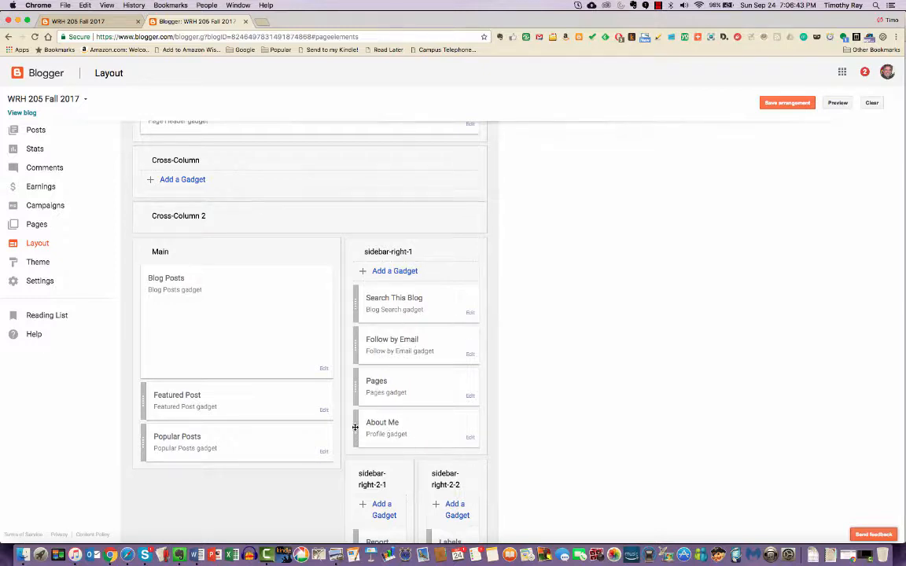
pyautogui.moveTo(356, 427); pyautogui.dragTo(357, 298)
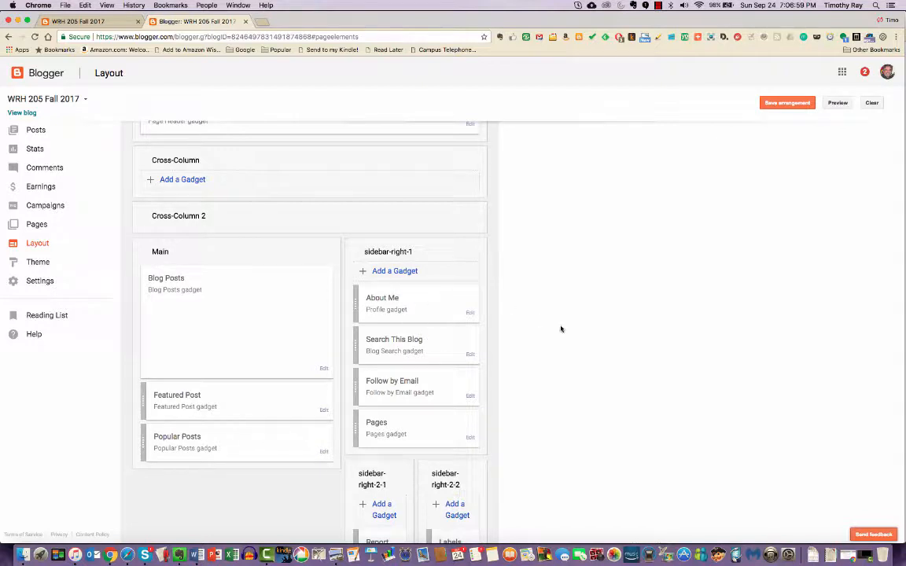
# Open the gadget picker for sidebar-right-1 and browse the basic gadgets on offer
pyautogui.click(395, 271)
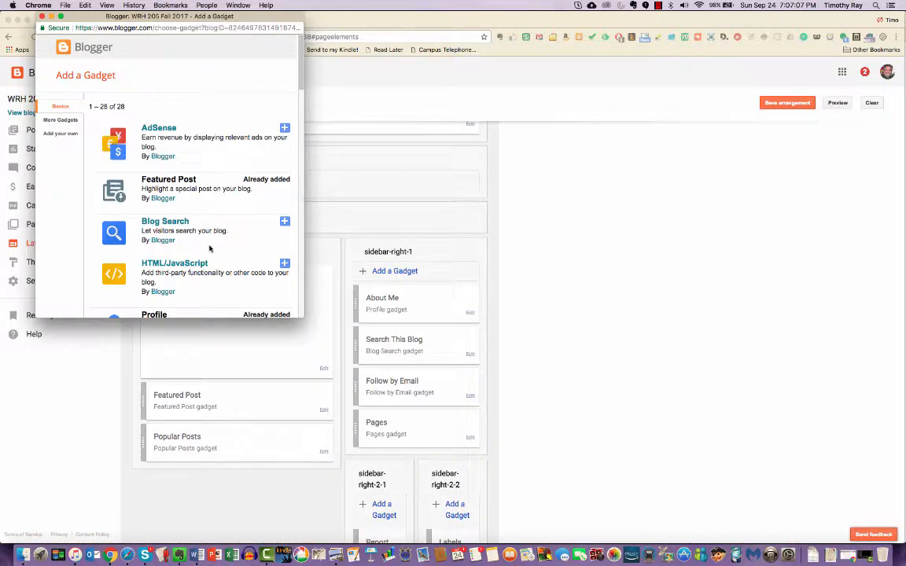
pyautogui.scroll(-3, 209, 250)
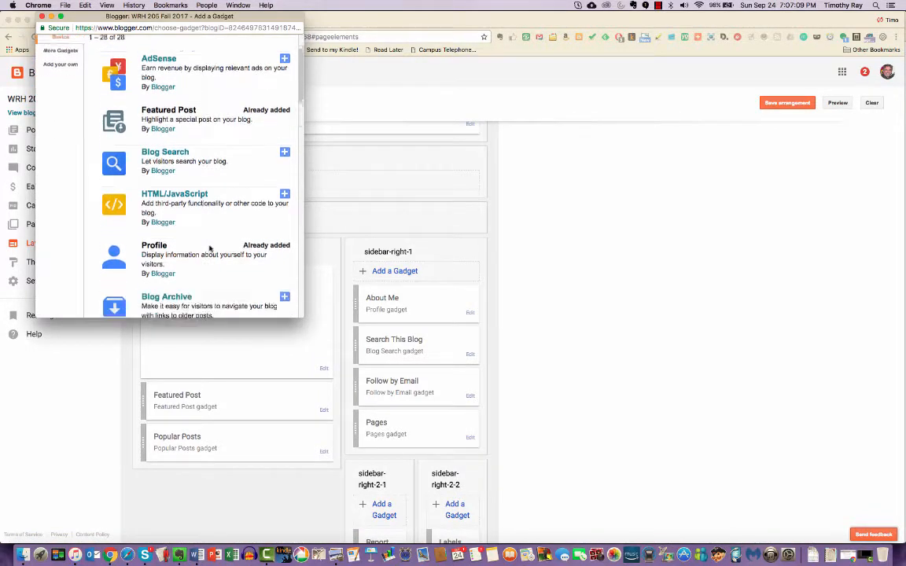
pyautogui.scroll(-2, 209, 250)
pyautogui.scroll(-2, 216, 241)
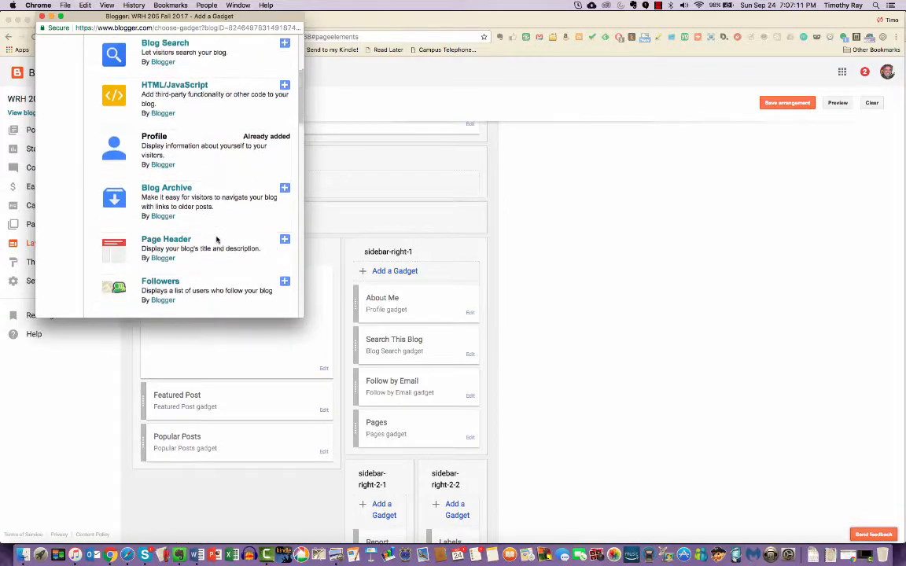
pyautogui.scroll(-2, 226, 203)
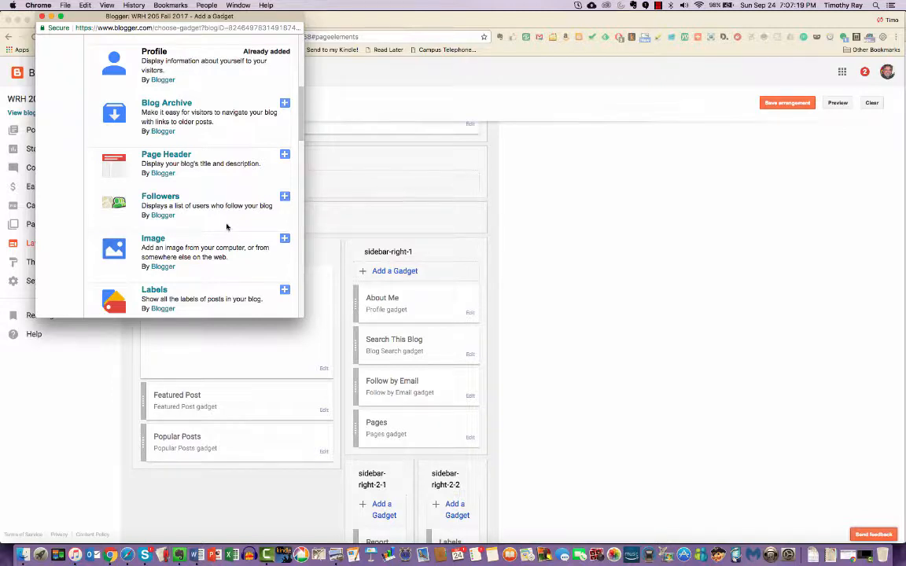
pyautogui.scroll(-5, 226, 227)
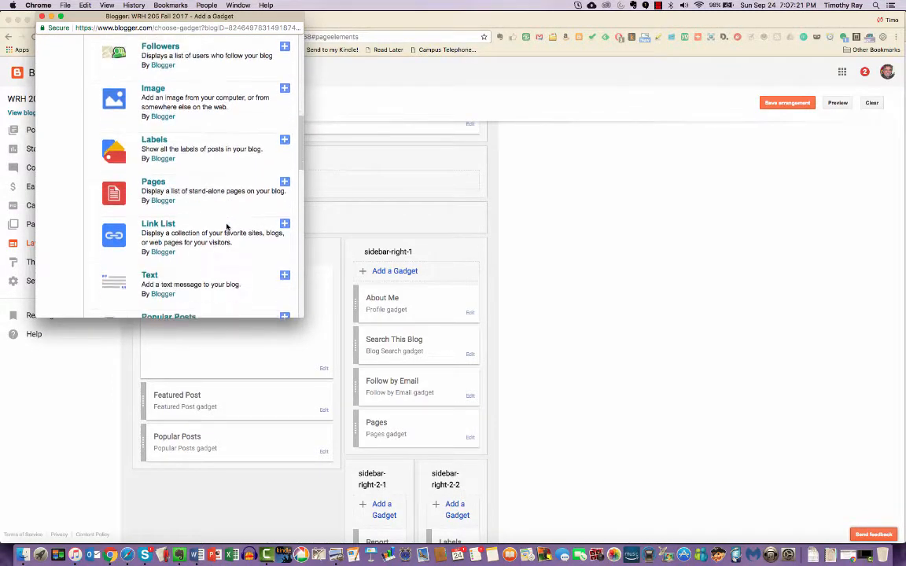
pyautogui.scroll(-2, 236, 213)
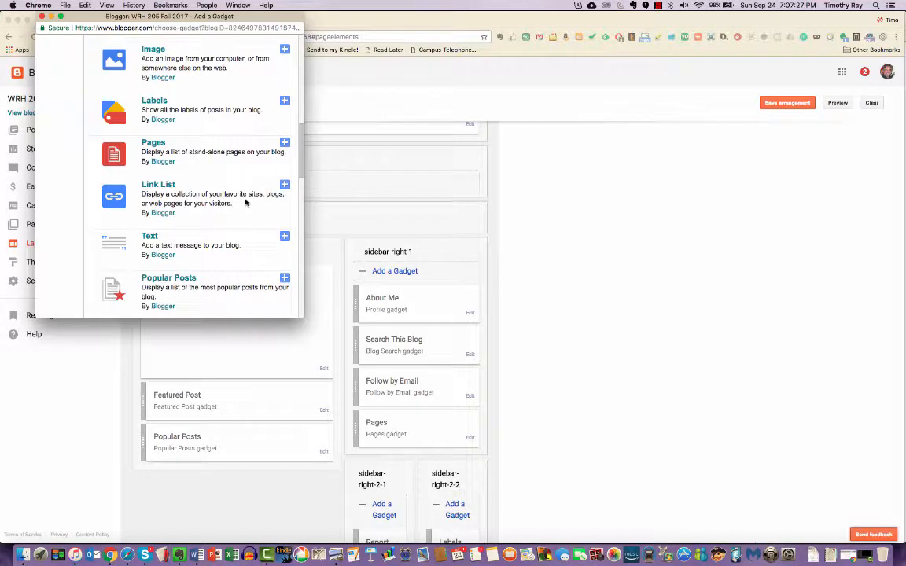
pyautogui.scroll(-3, 240, 205)
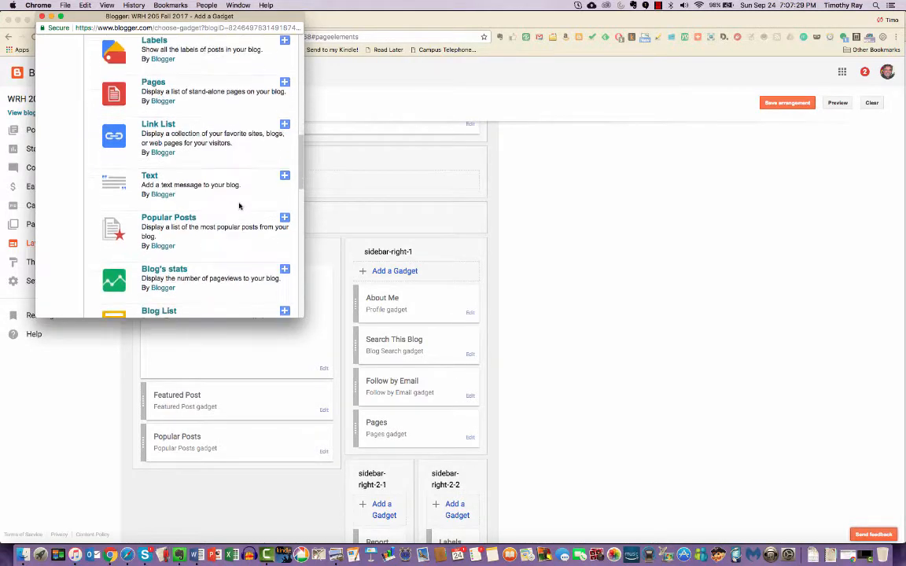
pyautogui.scroll(-4, 240, 205)
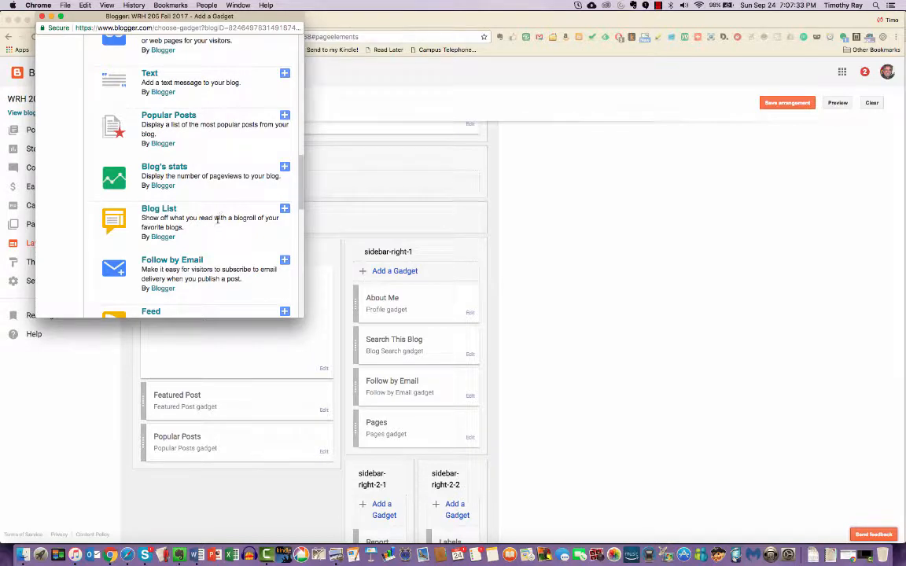
pyautogui.scroll(-4, 217, 220)
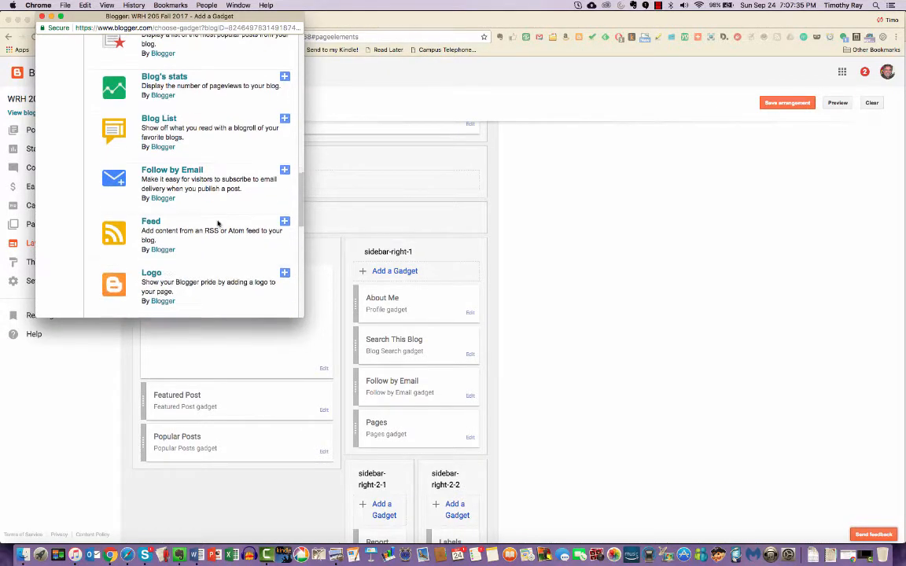
pyautogui.scroll(-4, 218, 224)
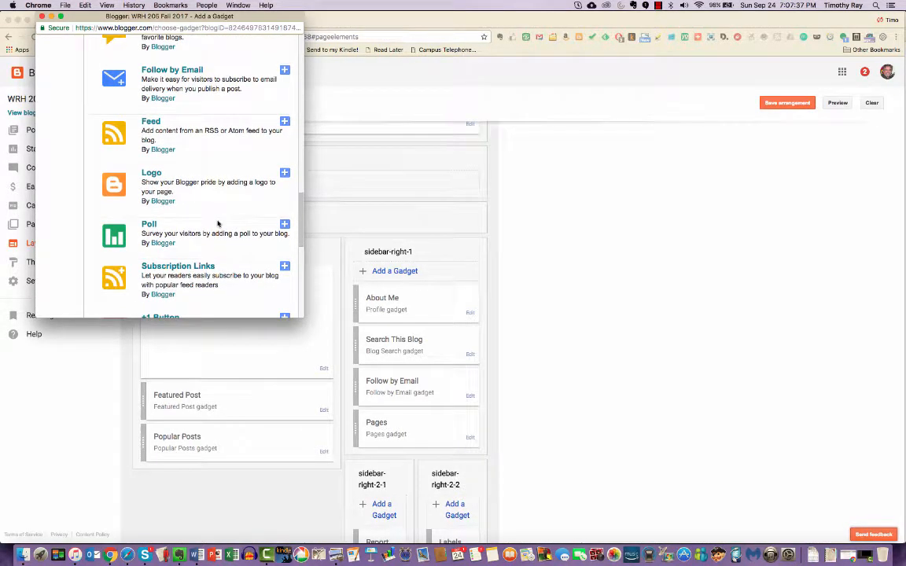
pyautogui.scroll(-2, 217, 224)
pyautogui.scroll(-5, 218, 228)
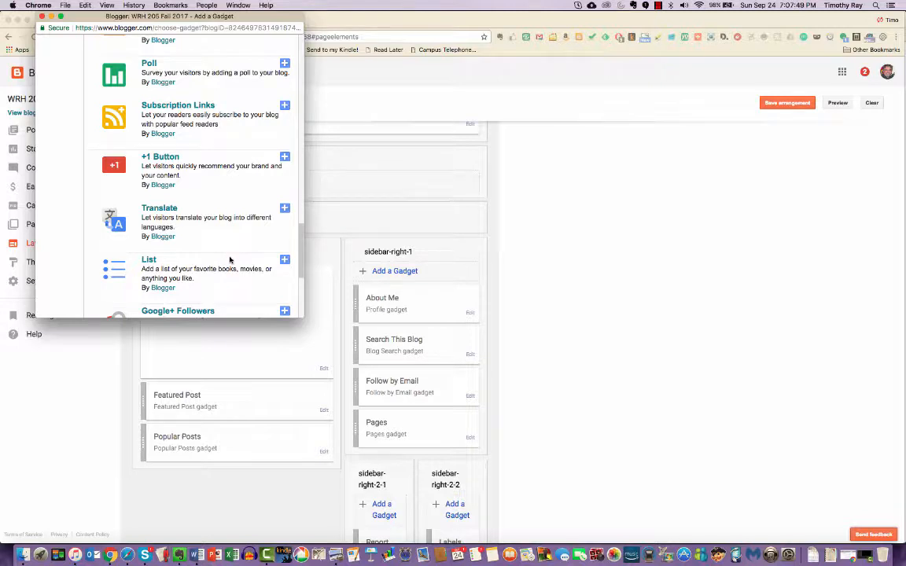
# Choose the Blog List gadget for the sidebar and title it "Recommended Blogs"
pyautogui.scroll(5, 230, 259)
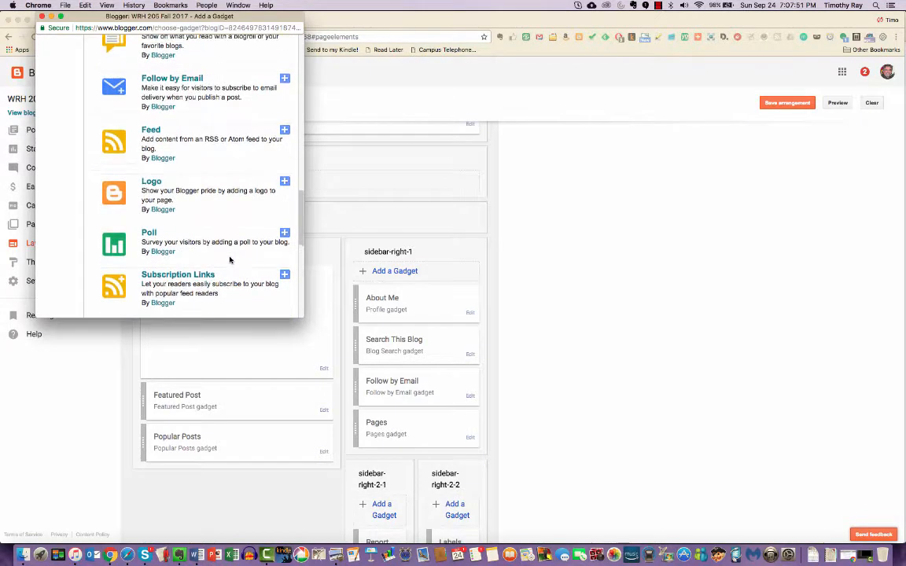
pyautogui.scroll(5, 230, 259)
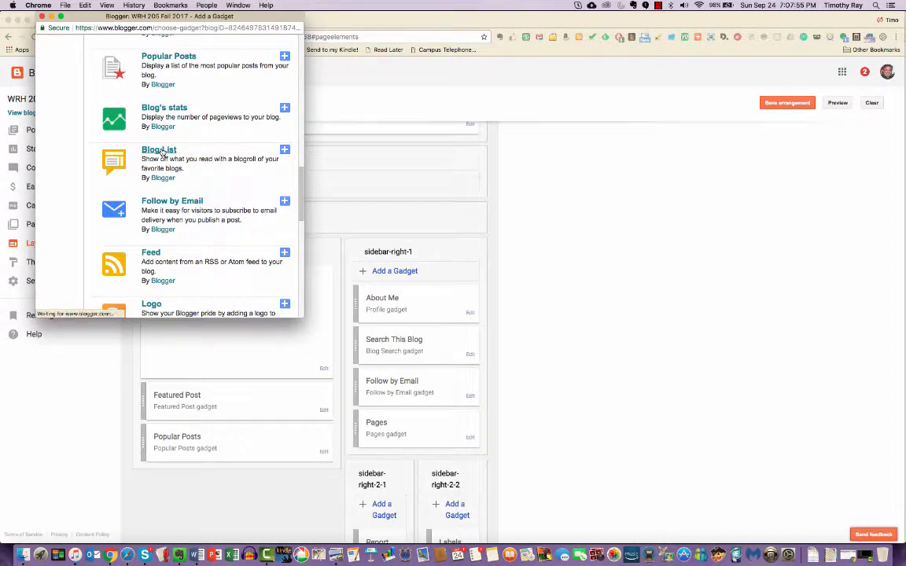
pyautogui.click(161, 152)
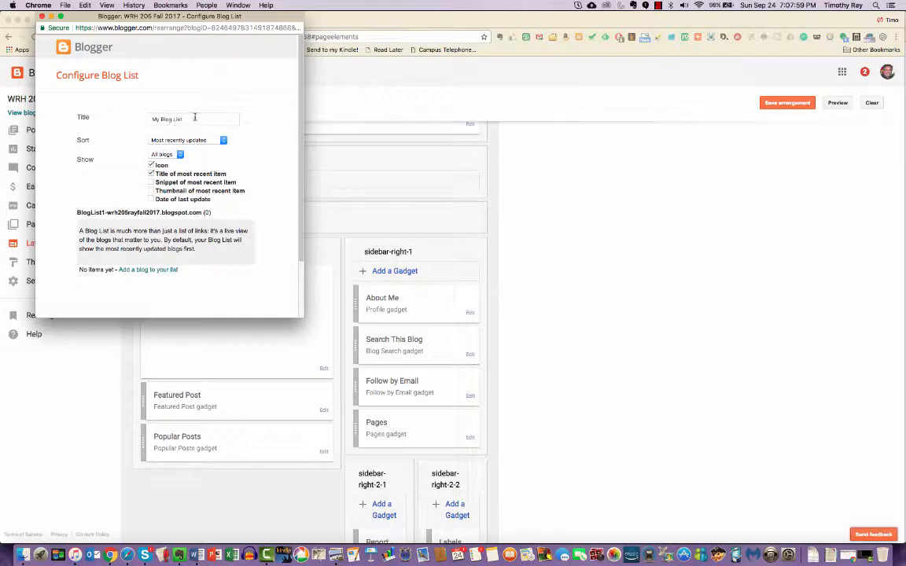
pyautogui.click(192, 119)
pyautogui.press('BackSpace')
pyautogui.press('BackSpace')
pyautogui.press('BackSpace')
pyautogui.press('BackSpace')
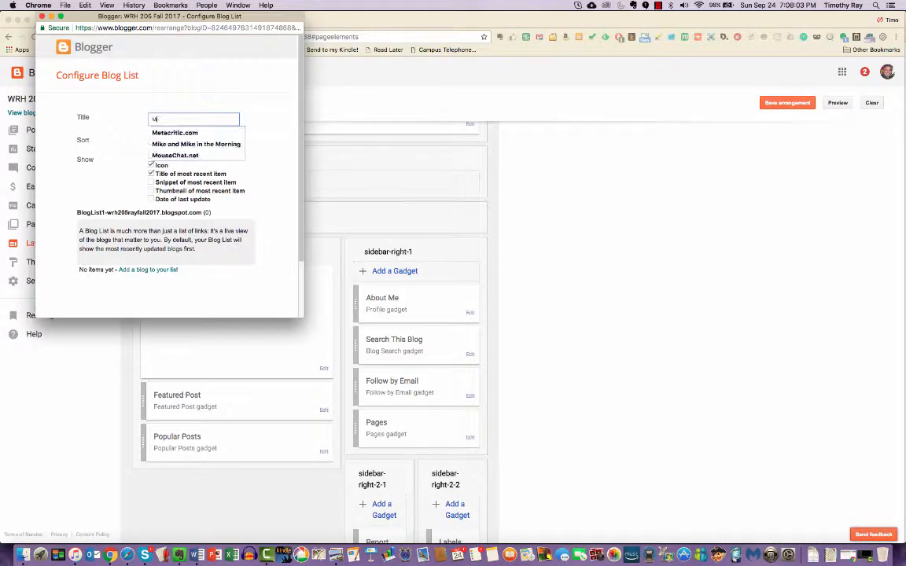
pyautogui.write('Re')
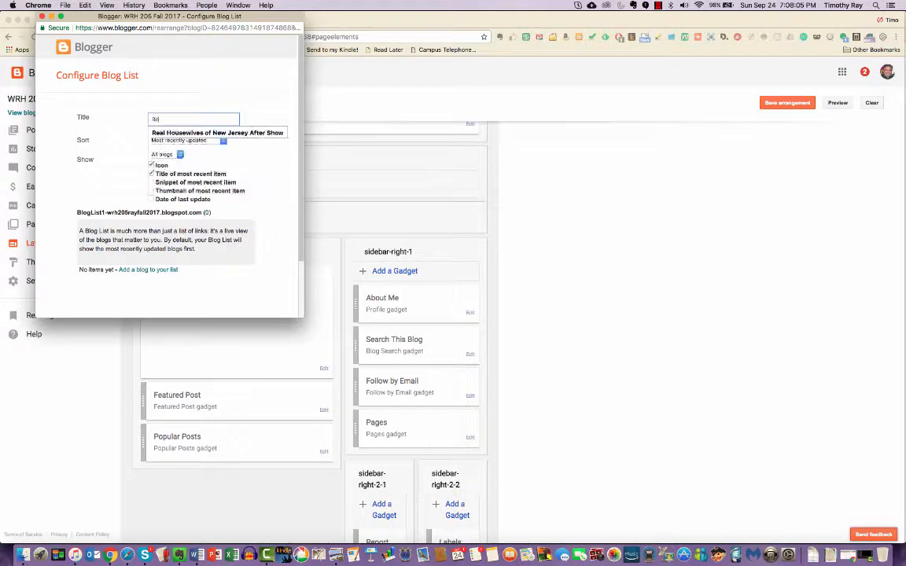
pyautogui.write('cenmended Blogs')
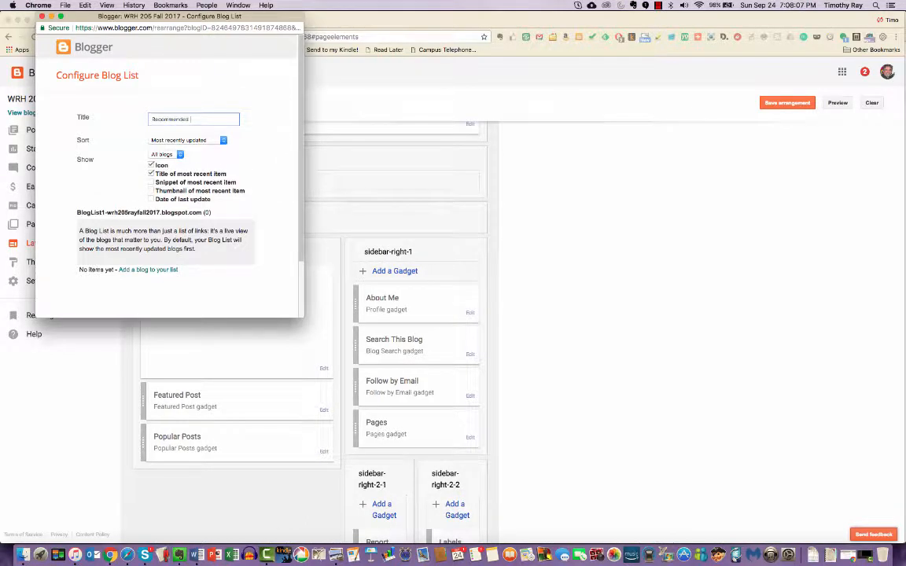
# Sort the blog list alphabetically by blog title and keep it showing all blogs
pyautogui.click(223, 141)
pyautogui.click(220, 142)
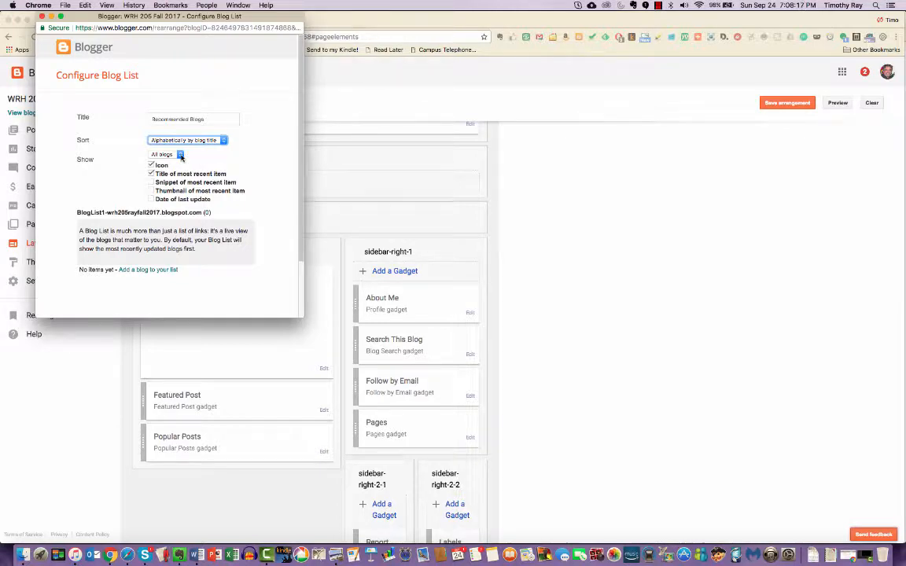
pyautogui.click(180, 156)
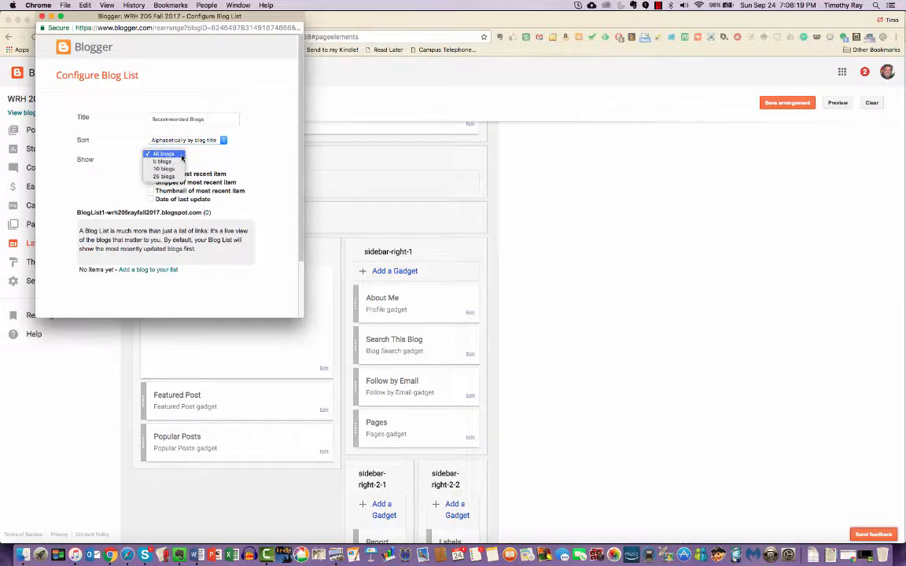
pyautogui.click(182, 156)
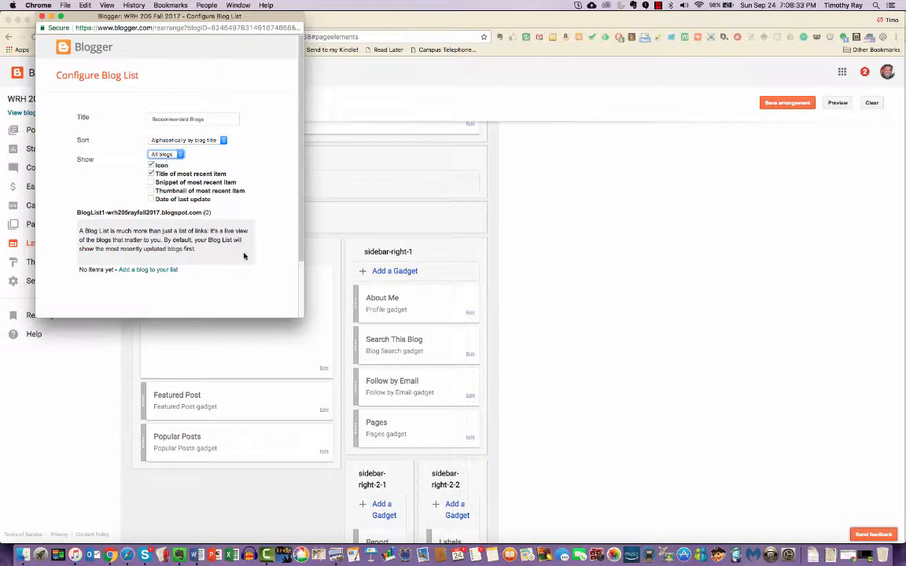
# Add The Technological Imperative blog to the blog list by its wordpress.com URL
pyautogui.click(155, 271)
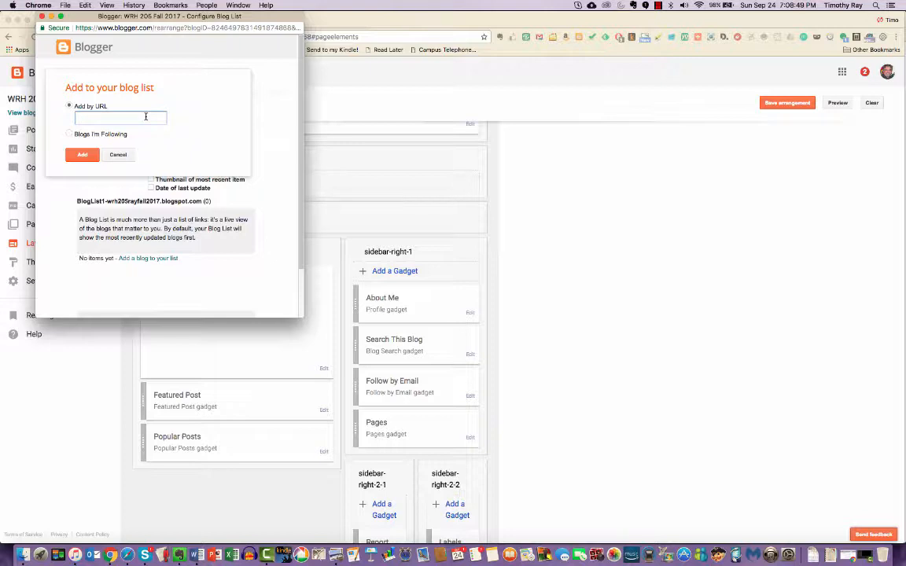
pyautogui.write('www.technolog')
pyautogui.write('icalimperiative.wo')
pyautogui.write('rdpress.com')
pyautogui.hscroll(-2, 111, 118)
pyautogui.moveTo(82, 118); pyautogui.dragTo(91, 118)
pyautogui.press('BackSpace')
pyautogui.click(84, 157)
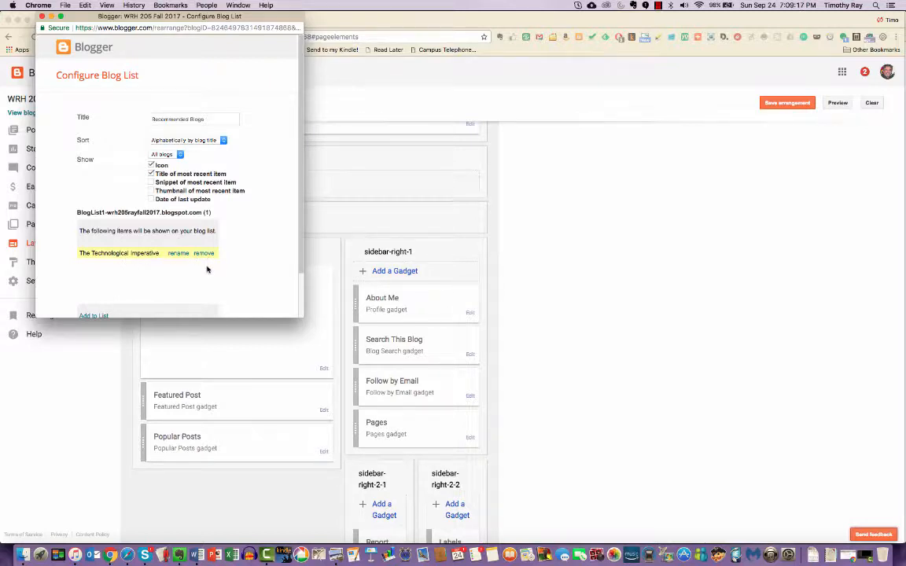
# Save the Recommended Blogs list and move the gadget below About Me in sidebar-right-1
pyautogui.scroll(-3, 217, 239)
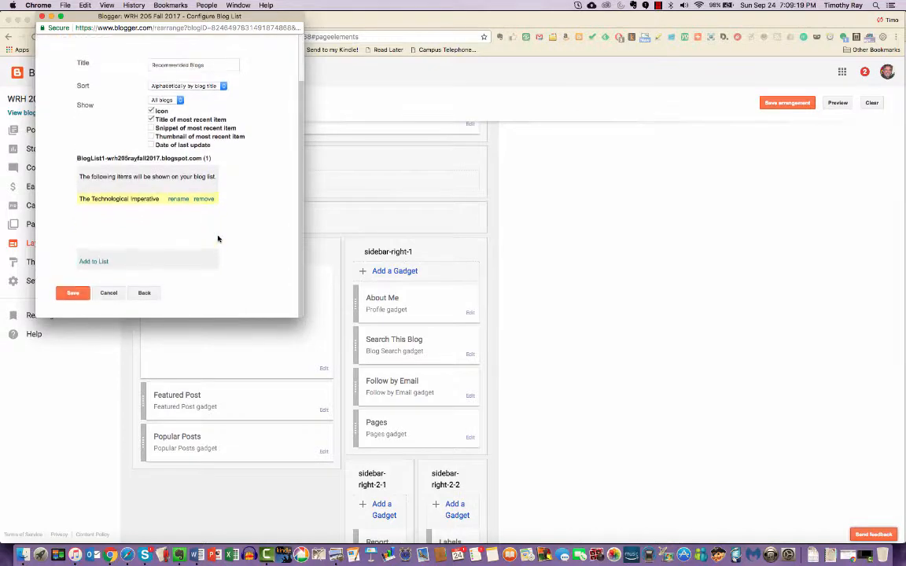
pyautogui.click(72, 295)
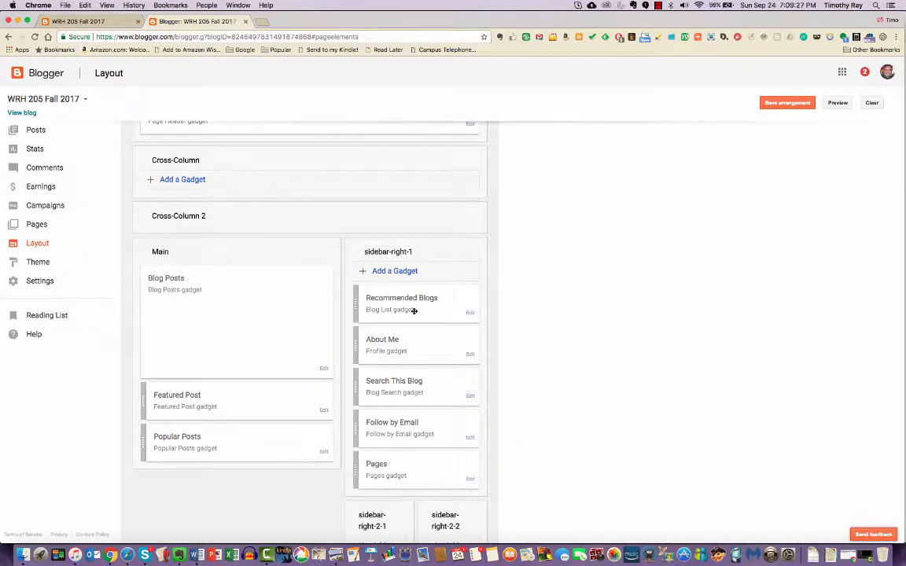
pyautogui.moveTo(357, 302); pyautogui.dragTo(357, 344)
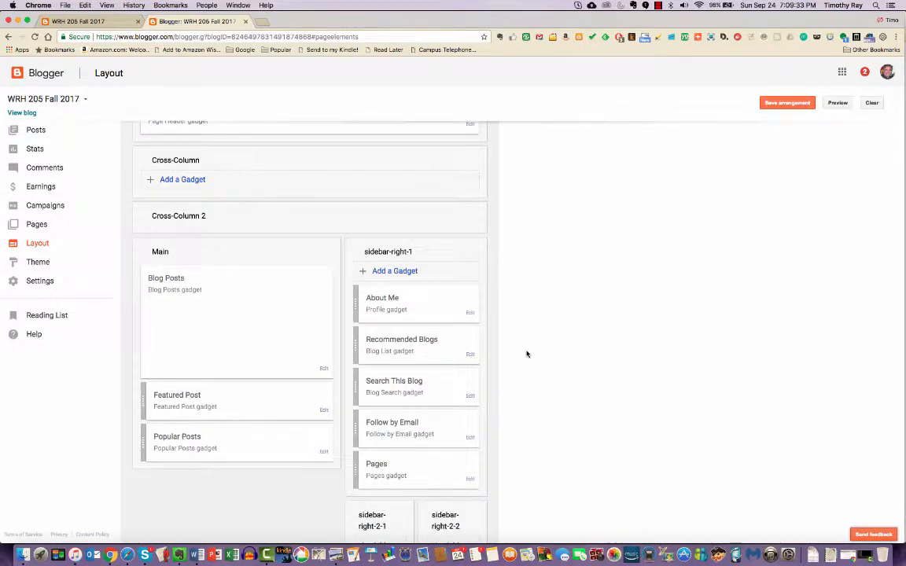
# View the Recommended Blogs list on the live WRH 205 Fall 2017 blog and review the gadget layout
pyautogui.click(87, 23)
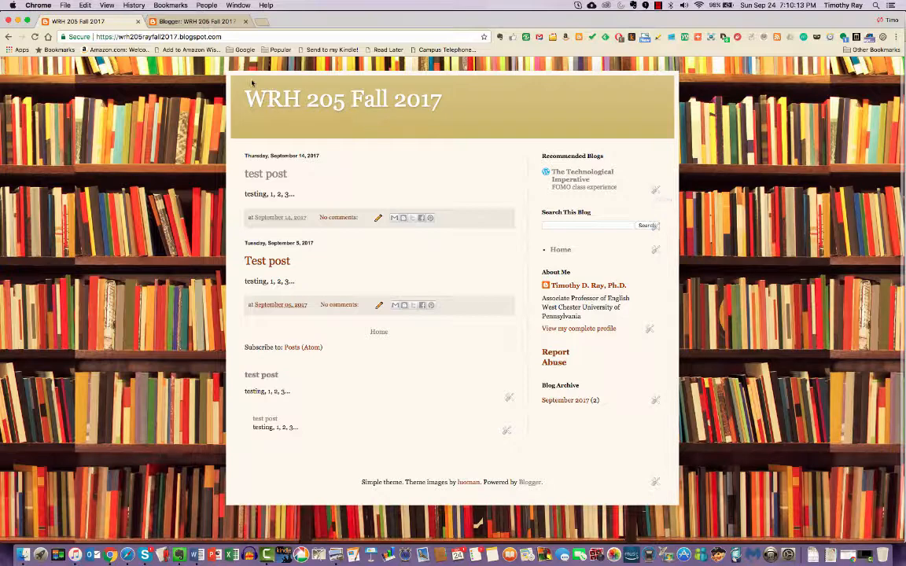
pyautogui.click(216, 21)
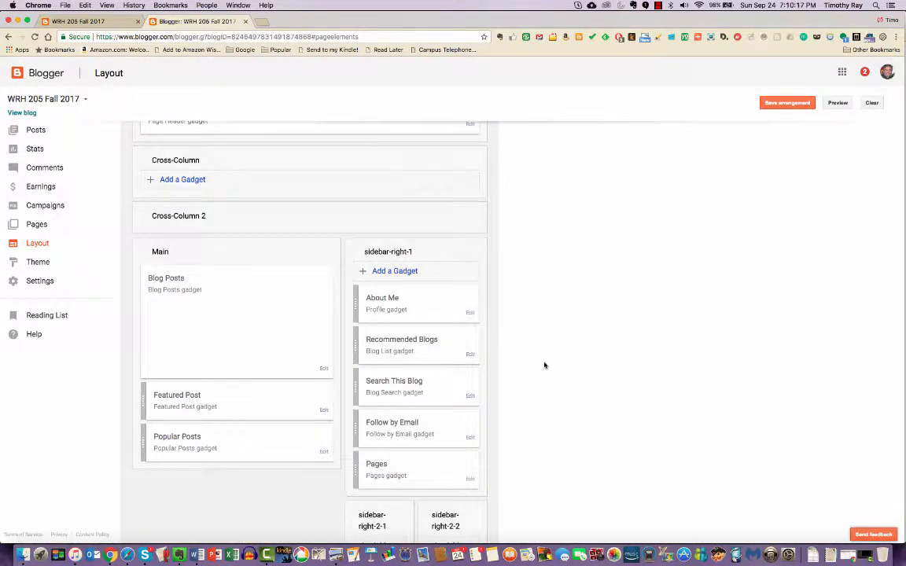
pyautogui.scroll(2, 503, 452)
pyautogui.scroll(-3, 503, 451)
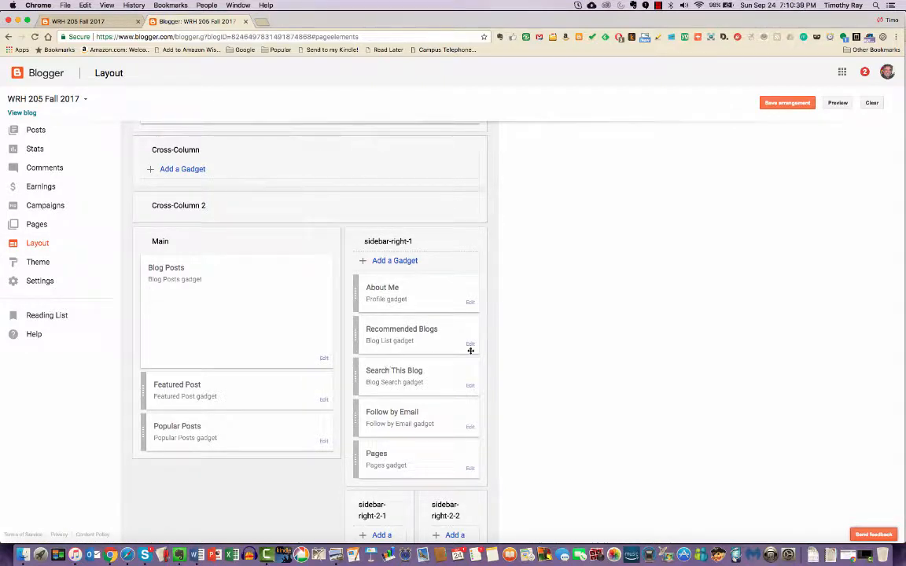
pyautogui.scroll(5, 518, 353)
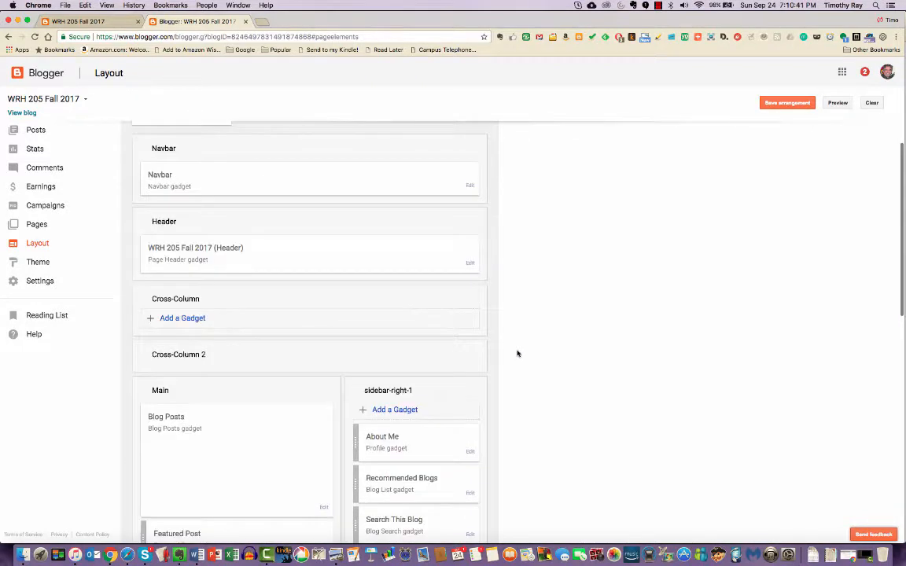
pyautogui.scroll(2, 517, 353)
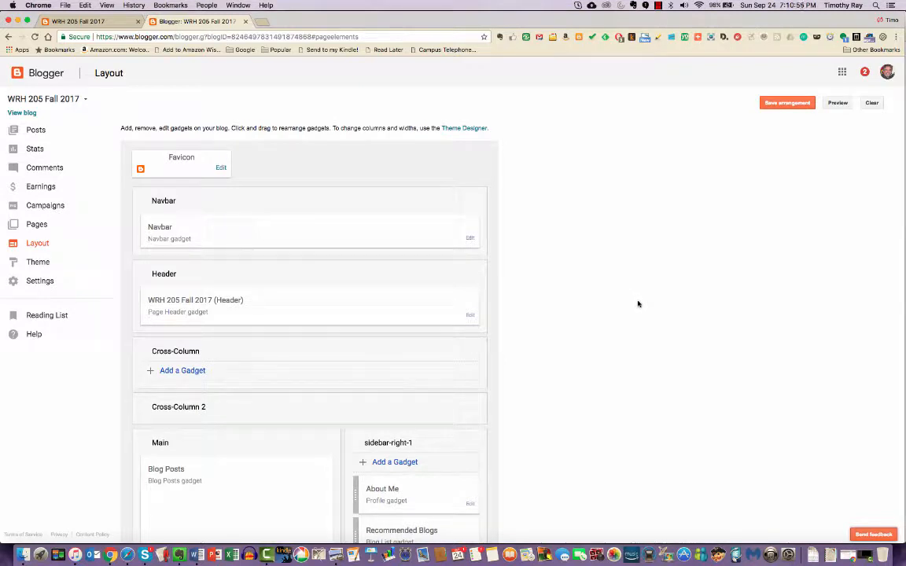
# Open wordpress.com in a new browser tab and bring up the stats page of The Technological Imperative site
pyautogui.click(259, 21)
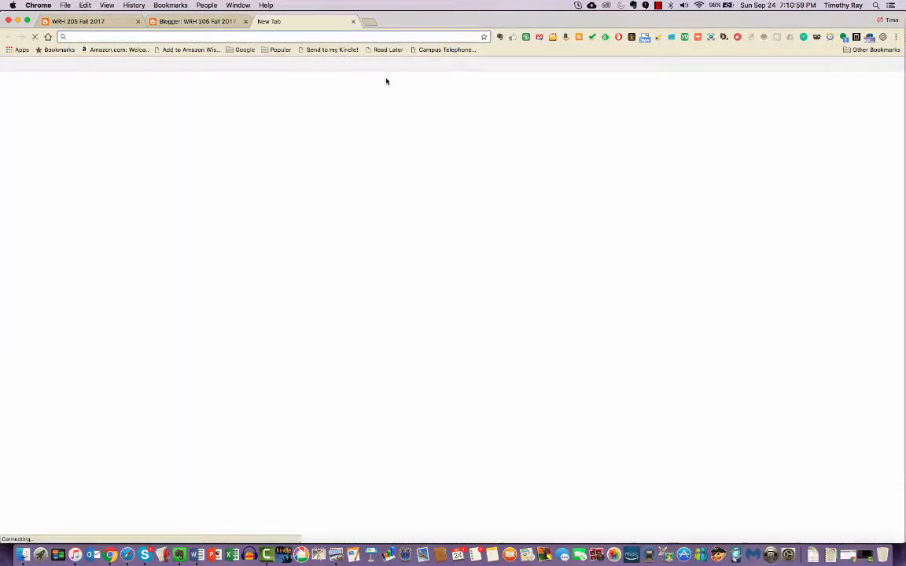
pyautogui.write('wo')
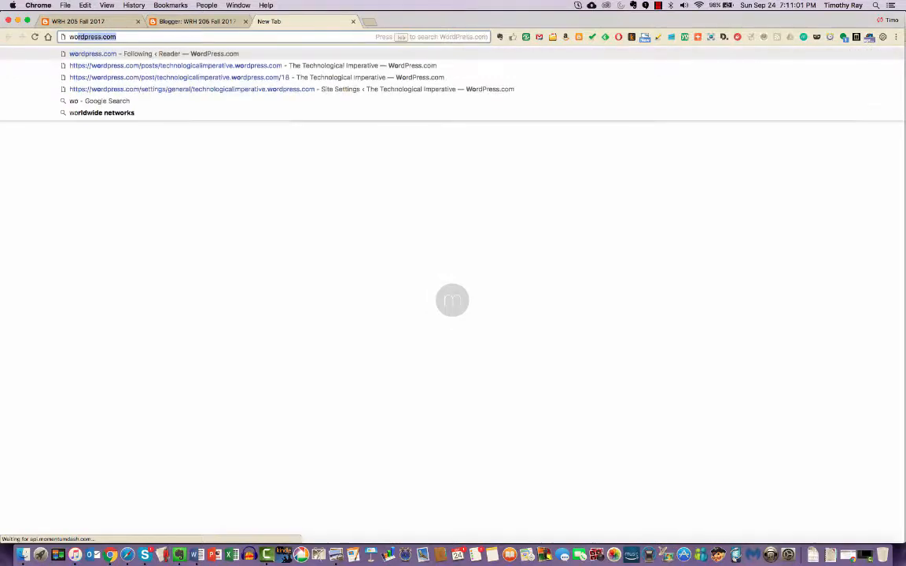
pyautogui.write('rdpress.com')
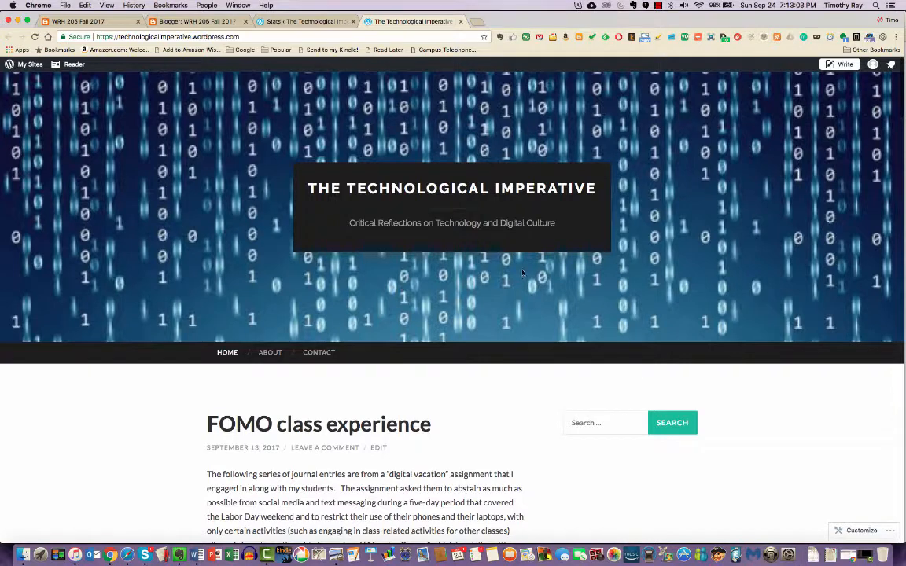
pyautogui.click(301, 22)
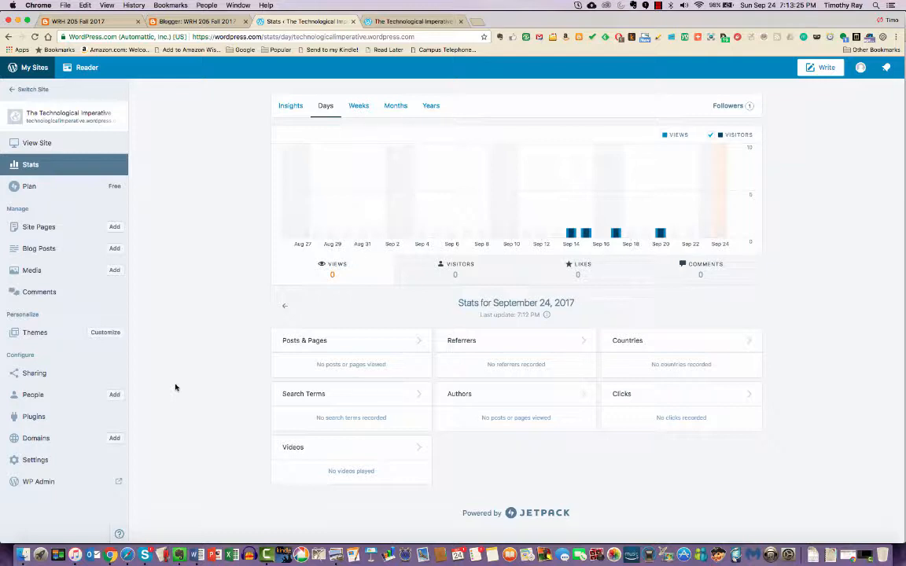
# Look at the blank editor for a new site page and view the list of published blog posts
pyautogui.click(115, 228)
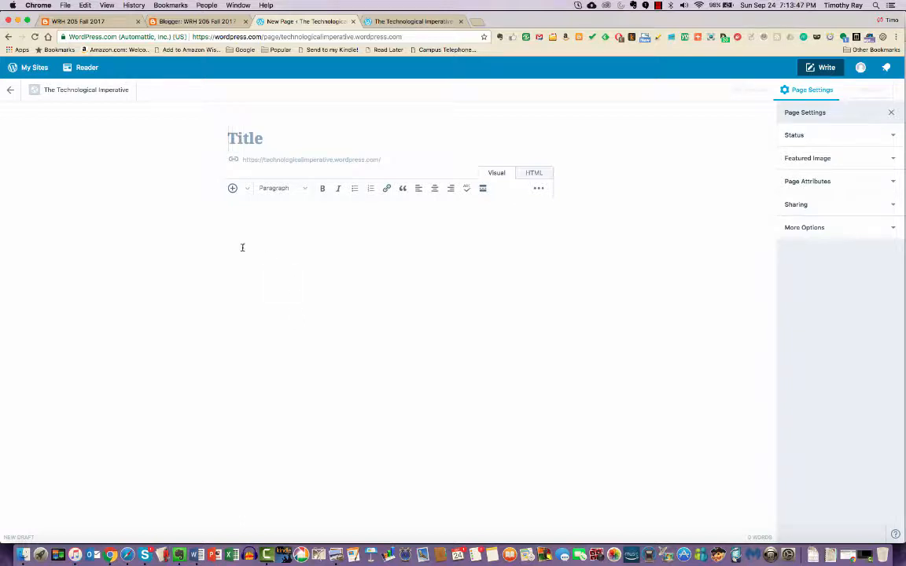
pyautogui.click(9, 90)
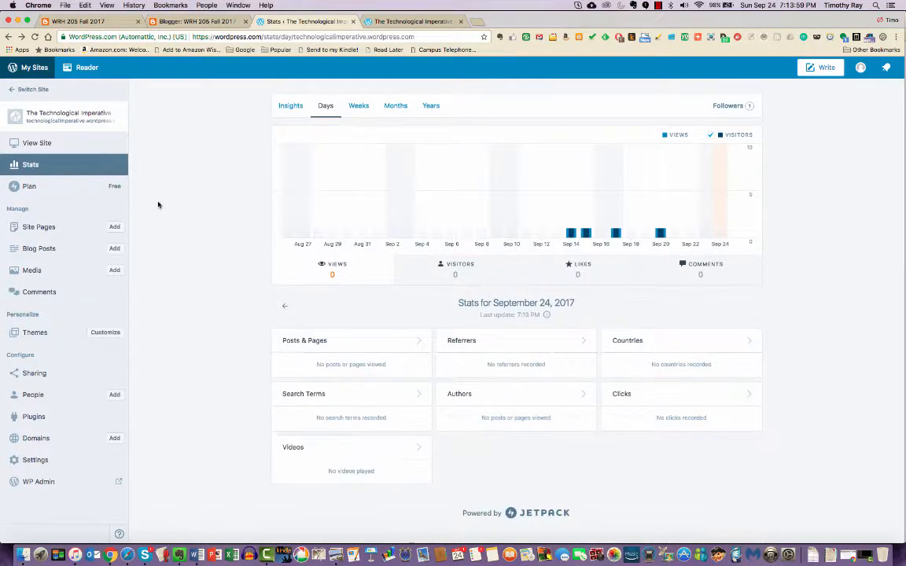
pyautogui.click(48, 249)
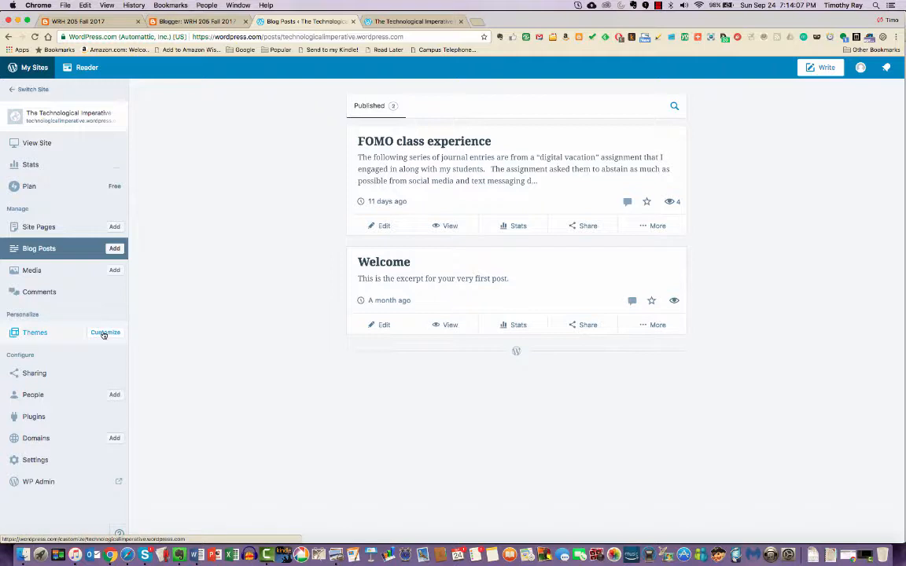
# Open the theme customizer, look at the Colors & Backgrounds options and close it without changes
pyautogui.click(104, 333)
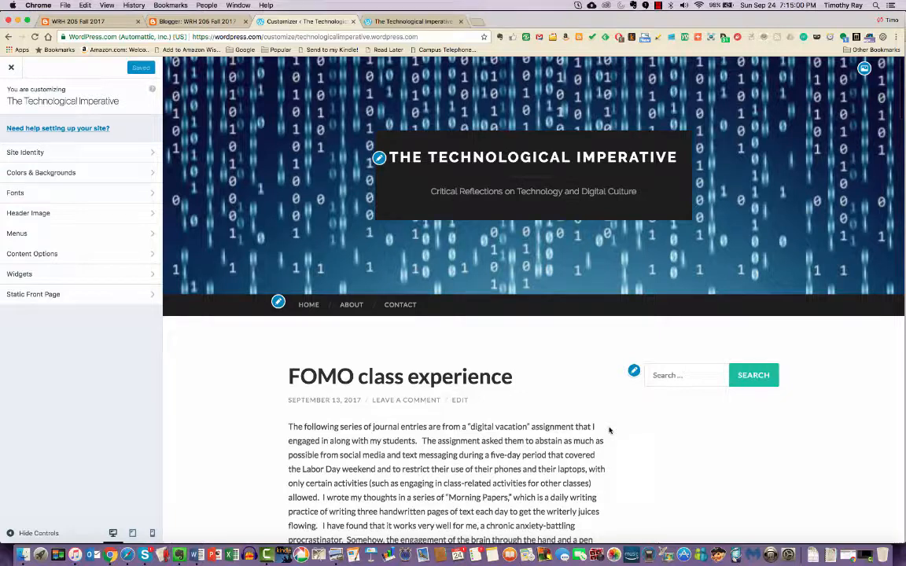
pyautogui.click(37, 174)
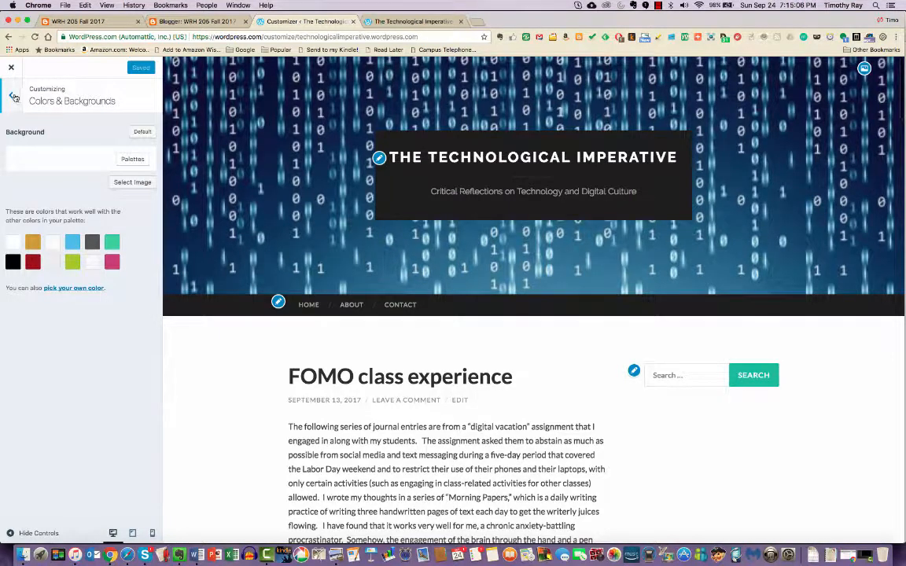
pyautogui.click(11, 95)
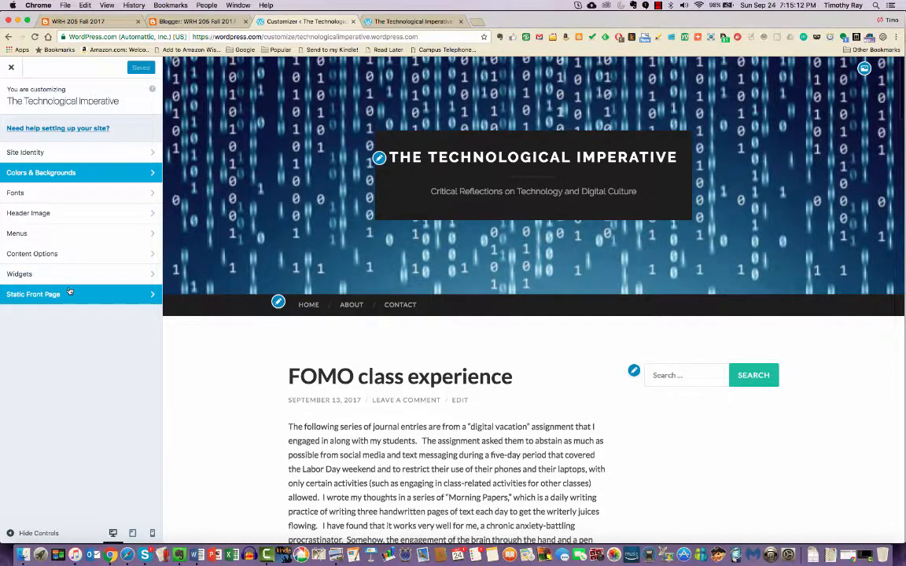
pyautogui.click(12, 70)
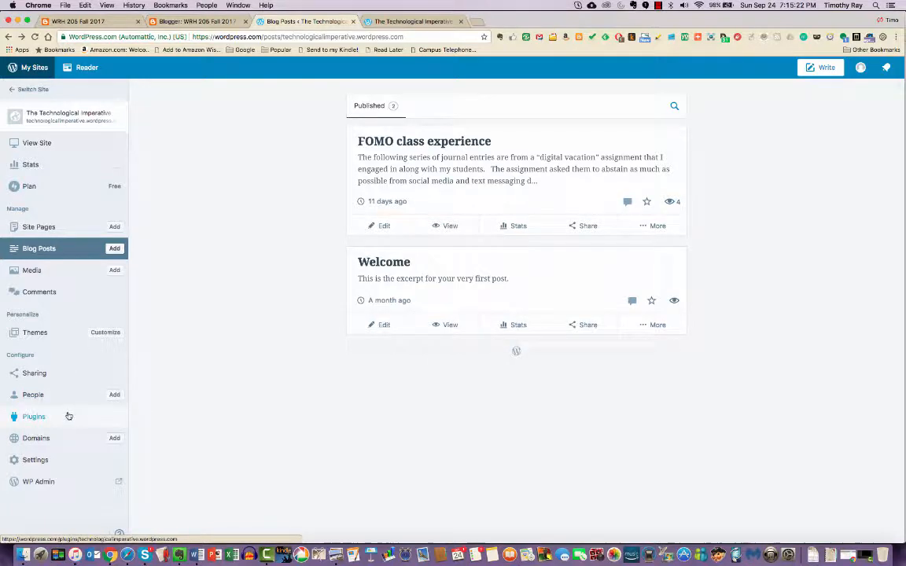
# Review the site's general settings, including site profile, language, timezone, privacy, footer credit and site tools
pyautogui.click(38, 461)
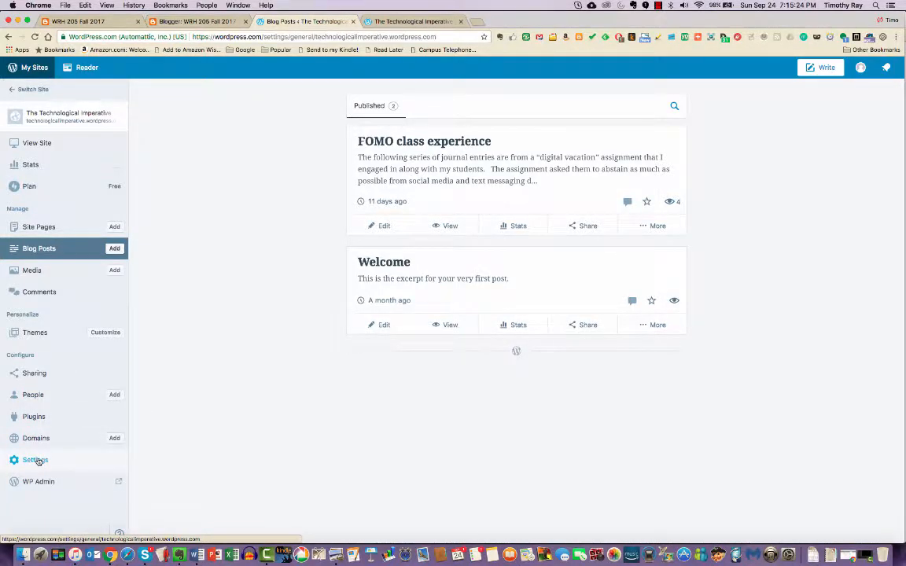
pyautogui.scroll(-1, 240, 398)
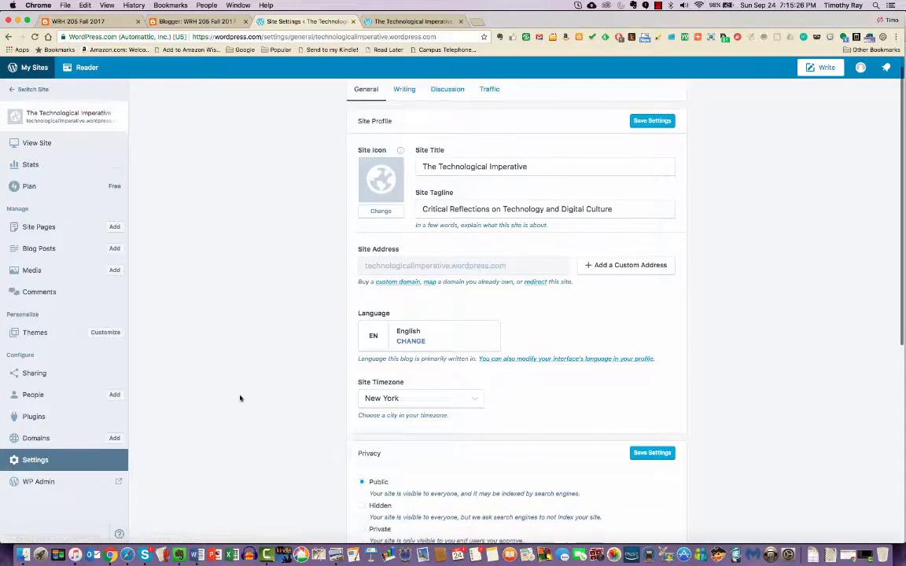
pyautogui.scroll(-3, 240, 398)
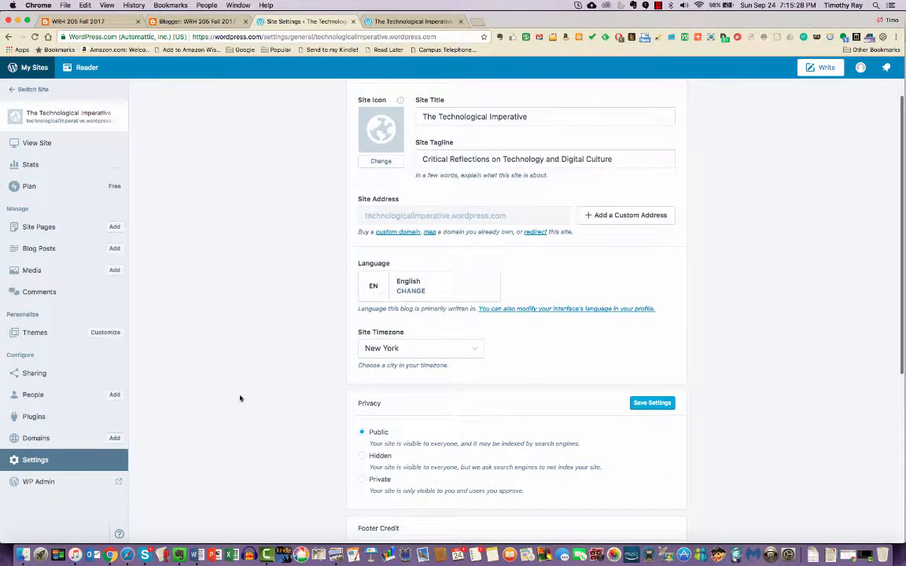
pyautogui.scroll(-1, 240, 398)
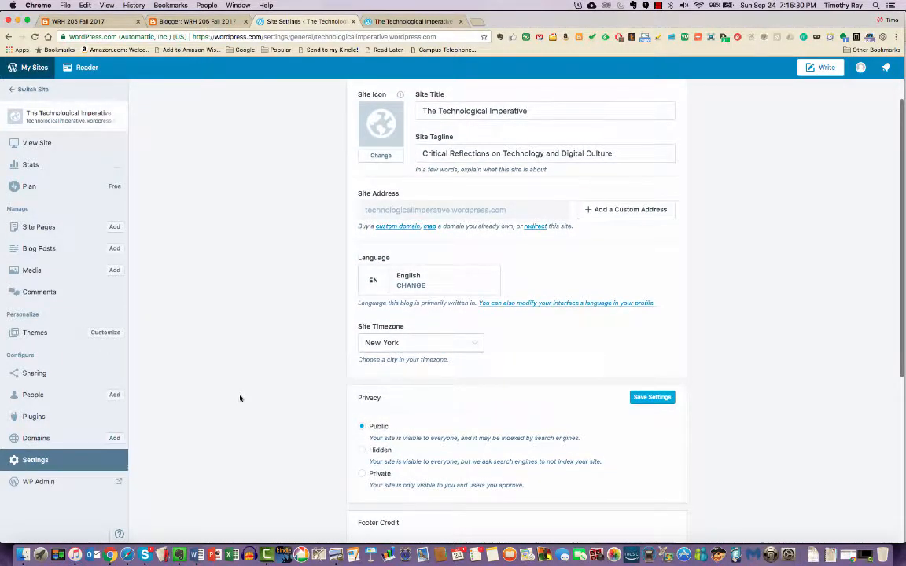
pyautogui.scroll(-1, 240, 398)
pyautogui.scroll(-2, 240, 398)
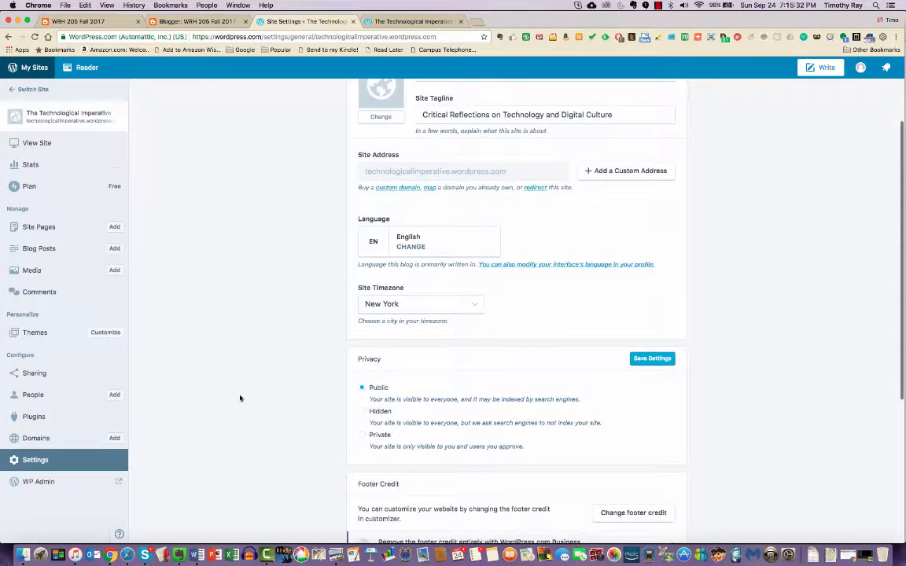
pyautogui.scroll(-4, 239, 398)
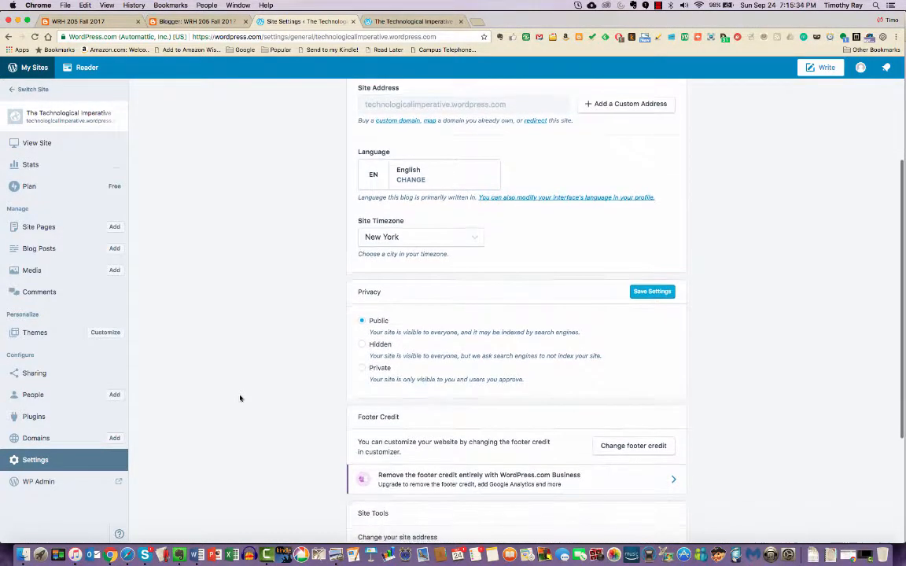
pyautogui.scroll(-10, 240, 398)
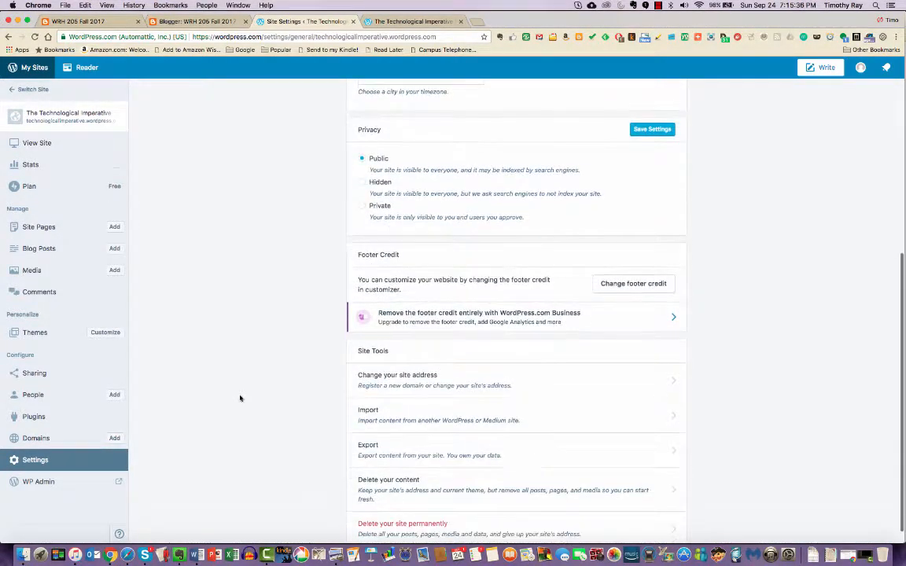
pyautogui.scroll(-1, 240, 398)
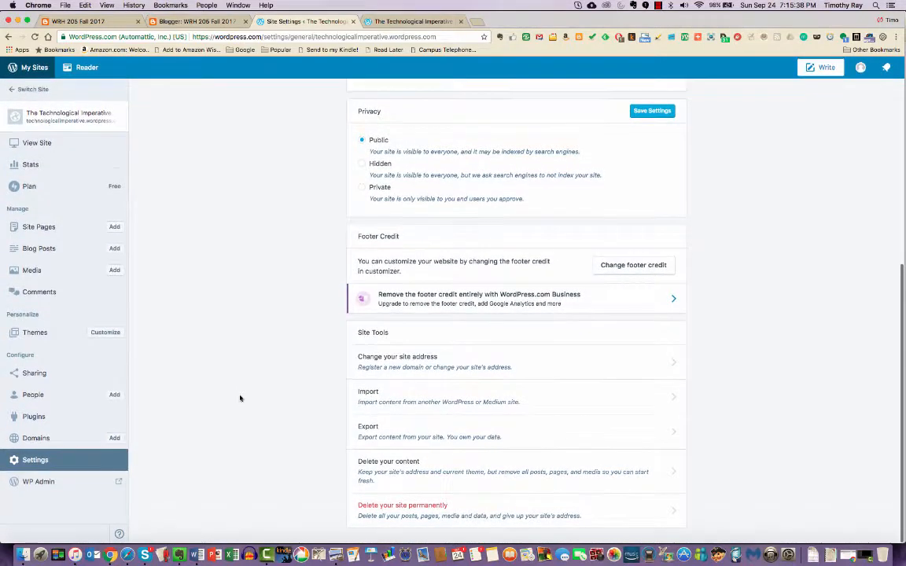
pyautogui.scroll(20, 240, 398)
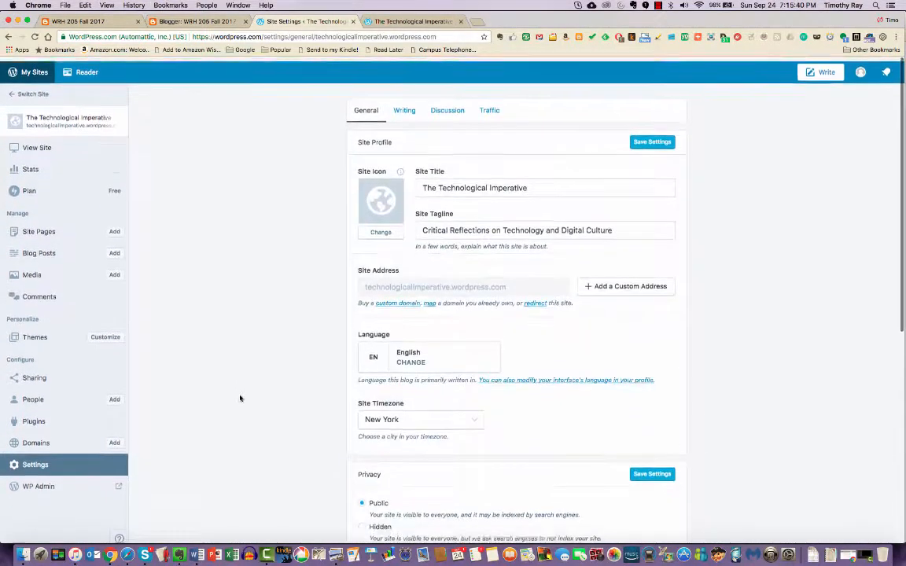